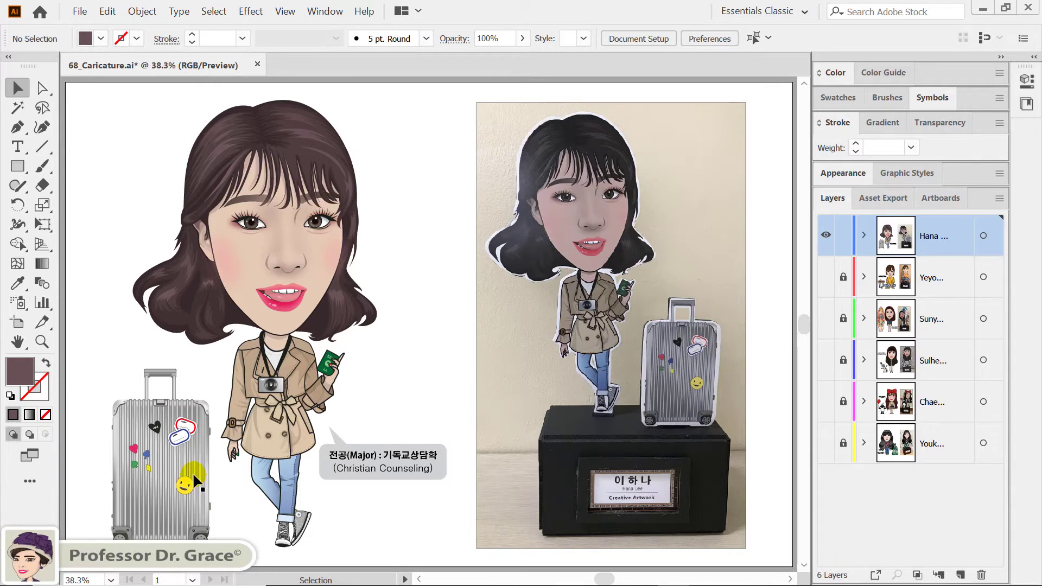
Zoom to 150% and pan to bring the face, nose and top of the hair into view.
{"action": "key", "text": "ctrl"}
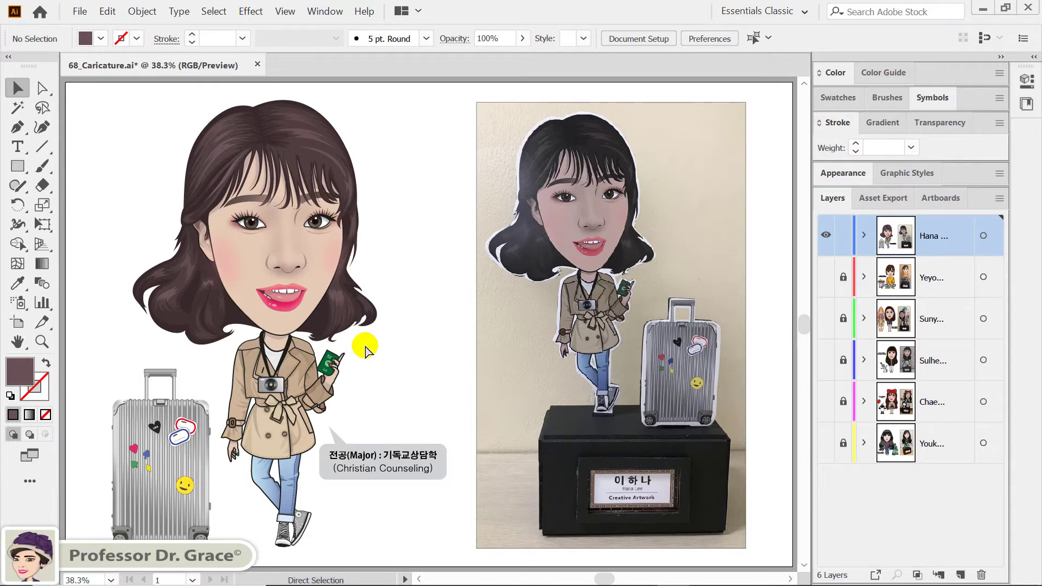
{"action": "key", "text": "ctrl+equal"}
{"action": "key", "text": "ctrl+equal"}
{"action": "key", "text": "ctrl+equal"}
{"action": "key", "text": "ctrl+equal"}
{"action": "key", "text": "space"}
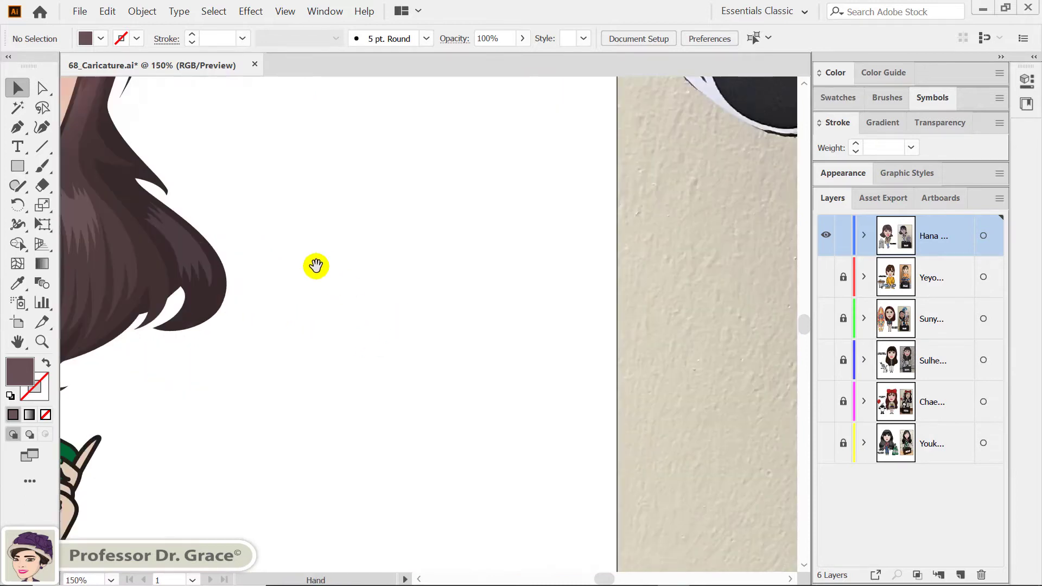
{"action": "left_click_drag", "start_coordinate": [316, 266], "coordinate": [628, 370]}
{"action": "left_click_drag", "start_coordinate": [424, 321], "coordinate": [533, 403]}
{"action": "mouse_move", "coordinate": [334, 216]}
{"action": "left_mouse_down"}
{"action": "mouse_move", "coordinate": [442, 344]}
{"action": "mouse_move", "coordinate": [474, 407]}
{"action": "left_mouse_up"}
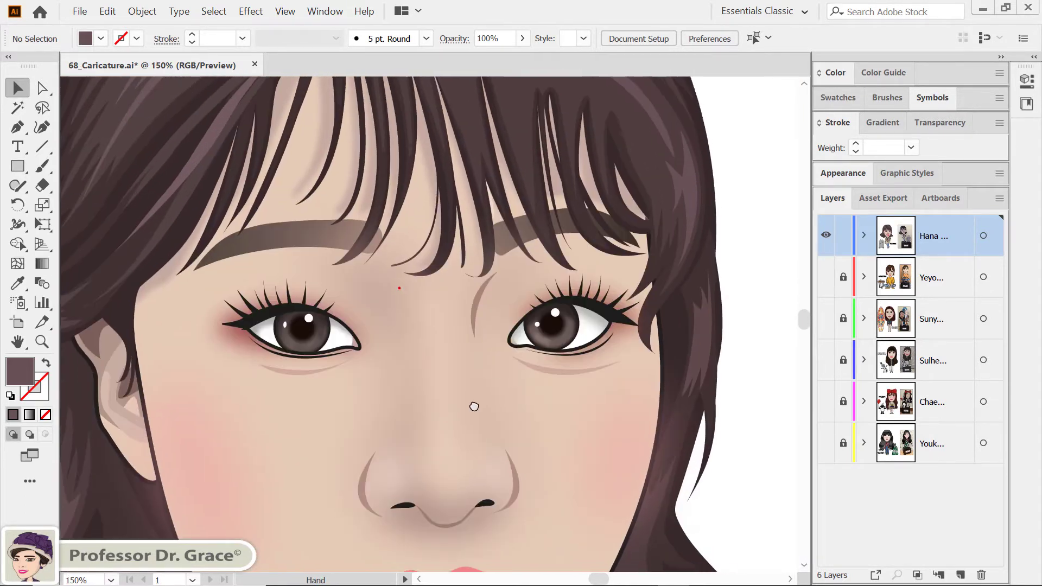
{"action": "left_click_drag", "start_coordinate": [399, 249], "coordinate": [477, 396]}
{"action": "mouse_move", "coordinate": [489, 198]}
{"action": "left_mouse_down"}
{"action": "mouse_move", "coordinate": [491, 268]}
{"action": "mouse_move", "coordinate": [442, 350]}
{"action": "left_mouse_up"}
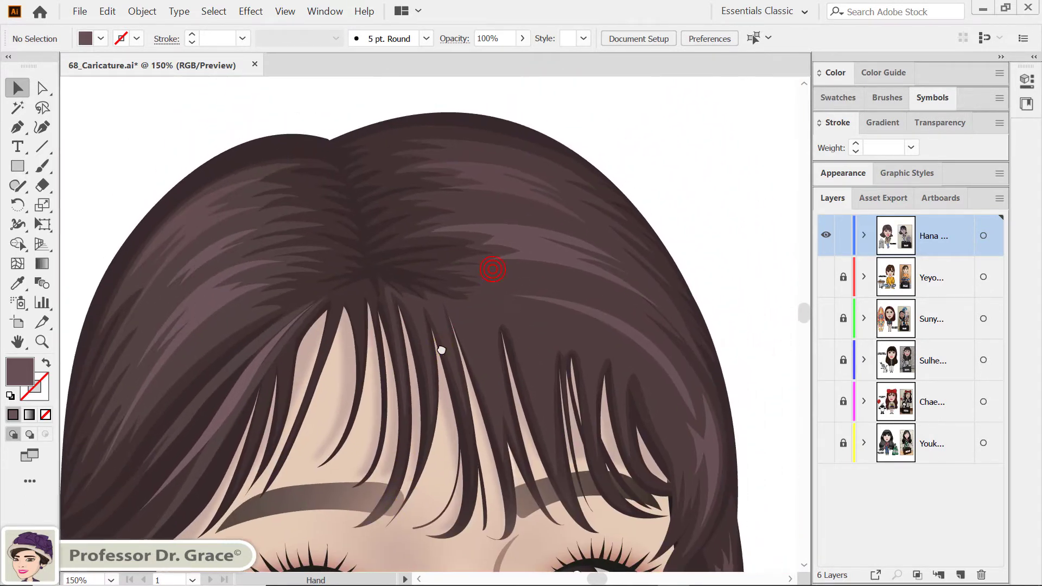
Select individual hair strand shapes, then the whole hair group, then deselect.
{"action": "left_click", "coordinate": [531, 253]}
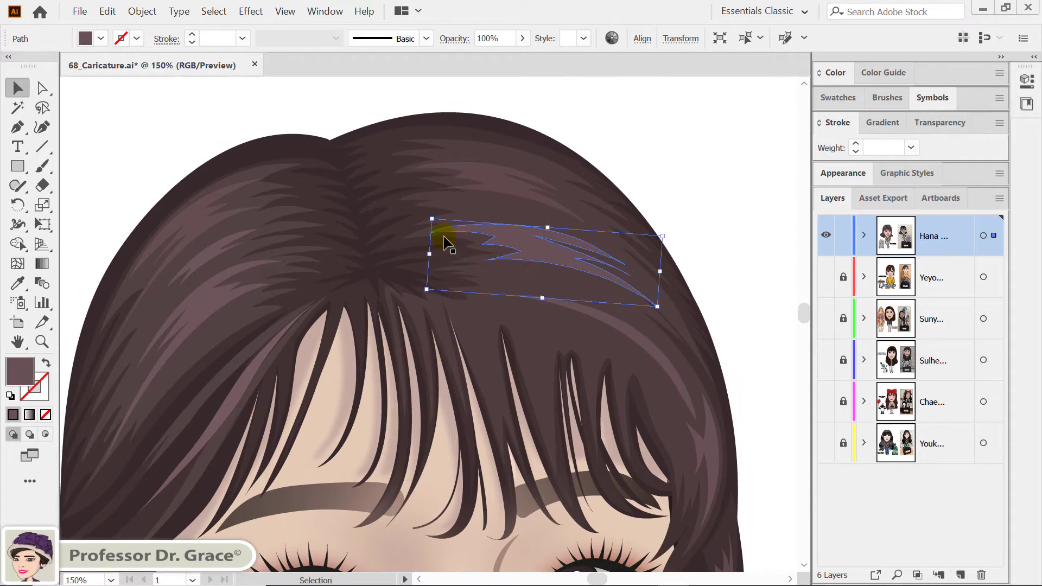
{"action": "left_click", "coordinate": [410, 255]}
{"action": "left_click", "coordinate": [392, 230]}
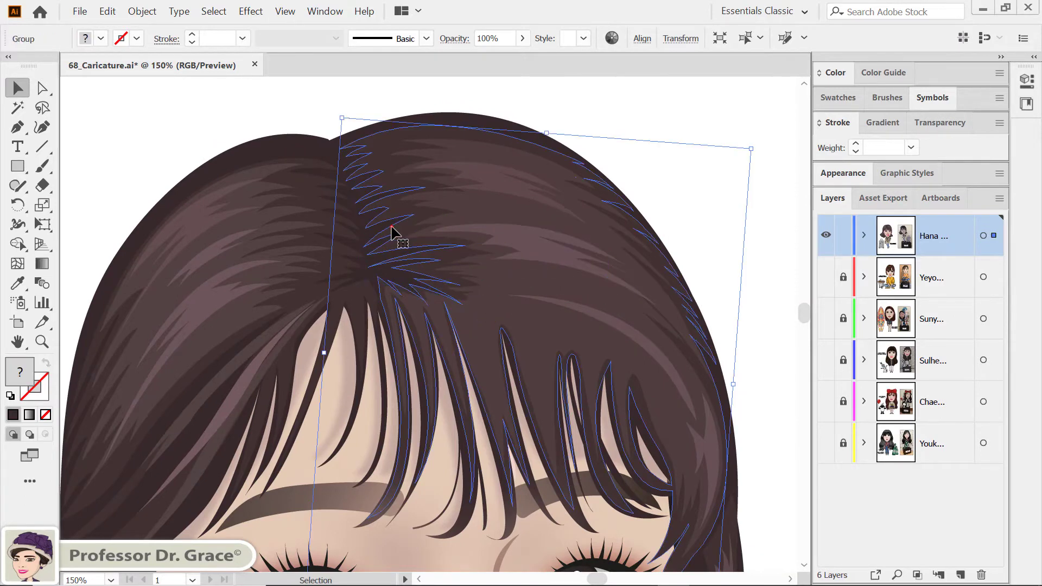
{"action": "left_click", "coordinate": [683, 189]}
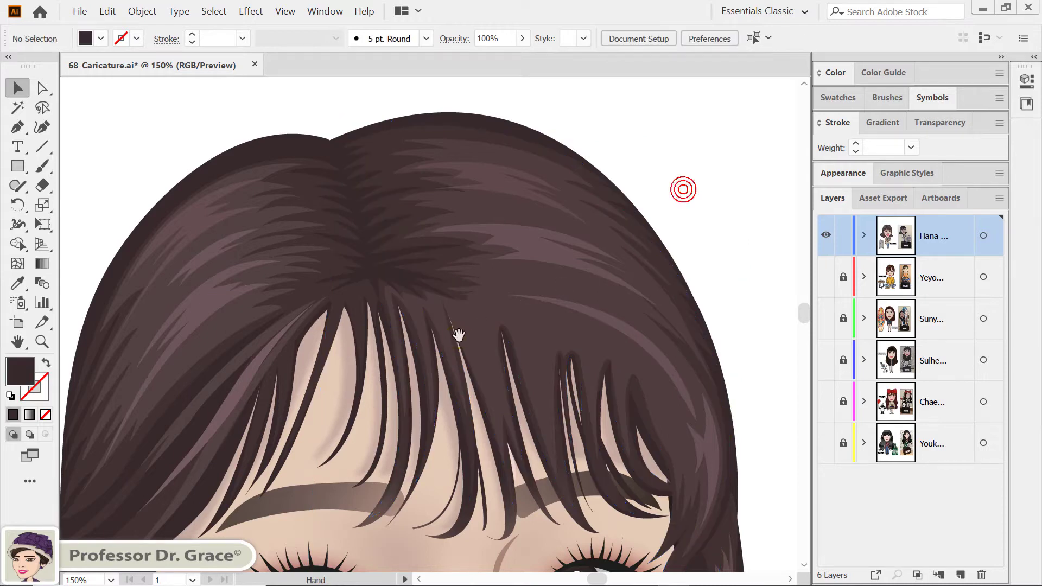
{"action": "left_click_drag", "start_coordinate": [459, 335], "coordinate": [503, 290]}
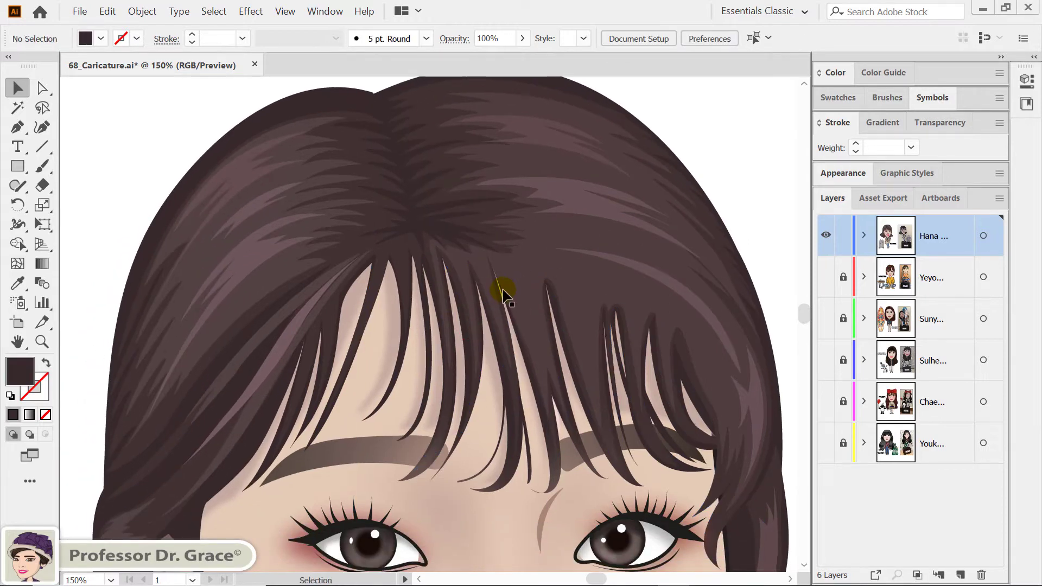
Centre the nose in view and select the nose-bridge and soft side shading shapes.
{"action": "key", "text": "space"}
{"action": "left_click_drag", "start_coordinate": [465, 310], "coordinate": [647, 214]}
{"action": "left_click_drag", "start_coordinate": [540, 296], "coordinate": [468, 199]}
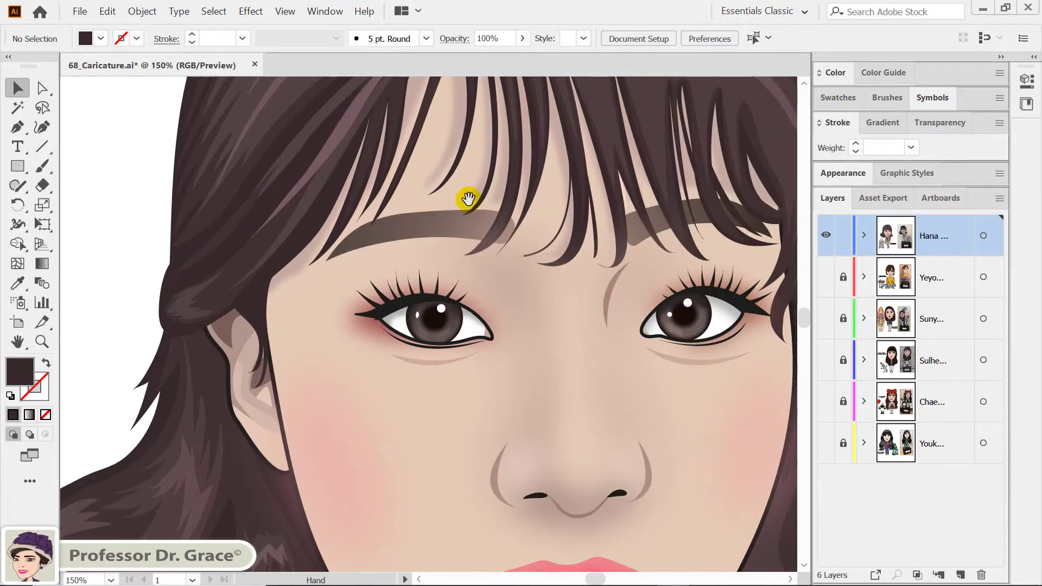
{"action": "left_click_drag", "start_coordinate": [416, 353], "coordinate": [342, 256]}
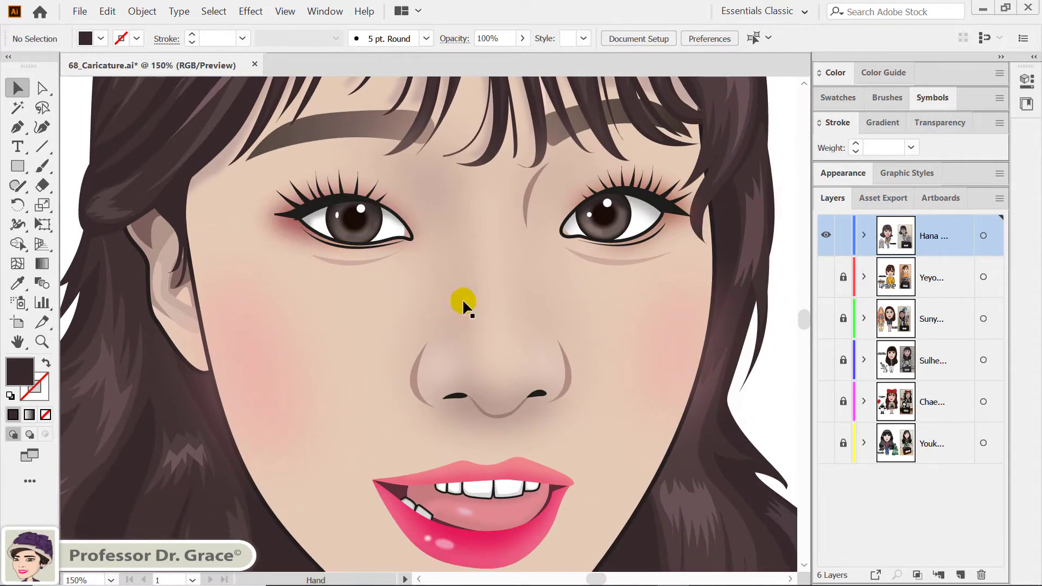
{"action": "left_click", "coordinate": [458, 268]}
{"action": "left_click", "coordinate": [441, 216]}
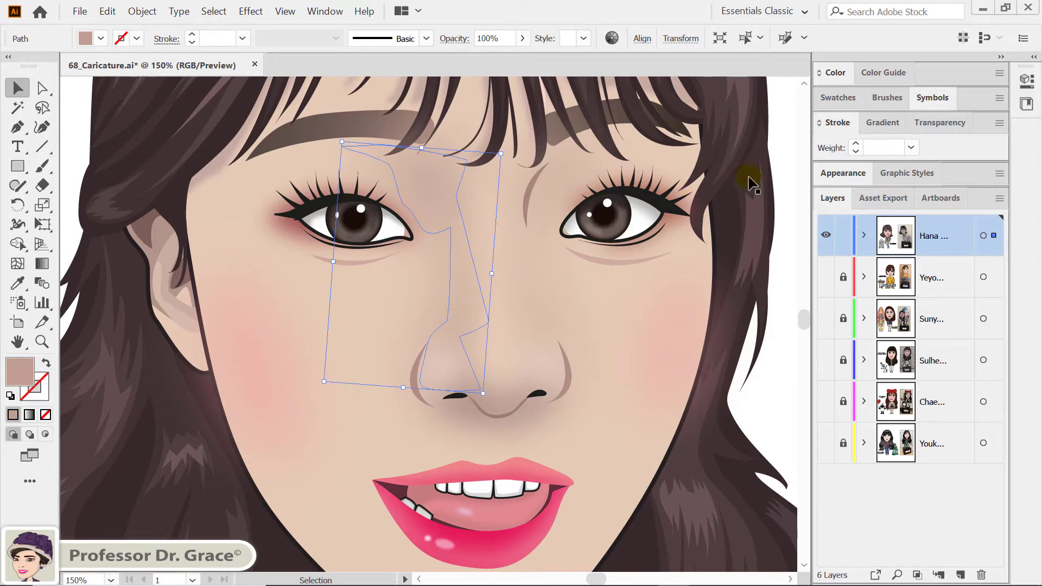
Reveal the shading's Gaussian Blur effect in the Appearance panel, then return to Layers.
{"action": "left_click", "coordinate": [850, 173]}
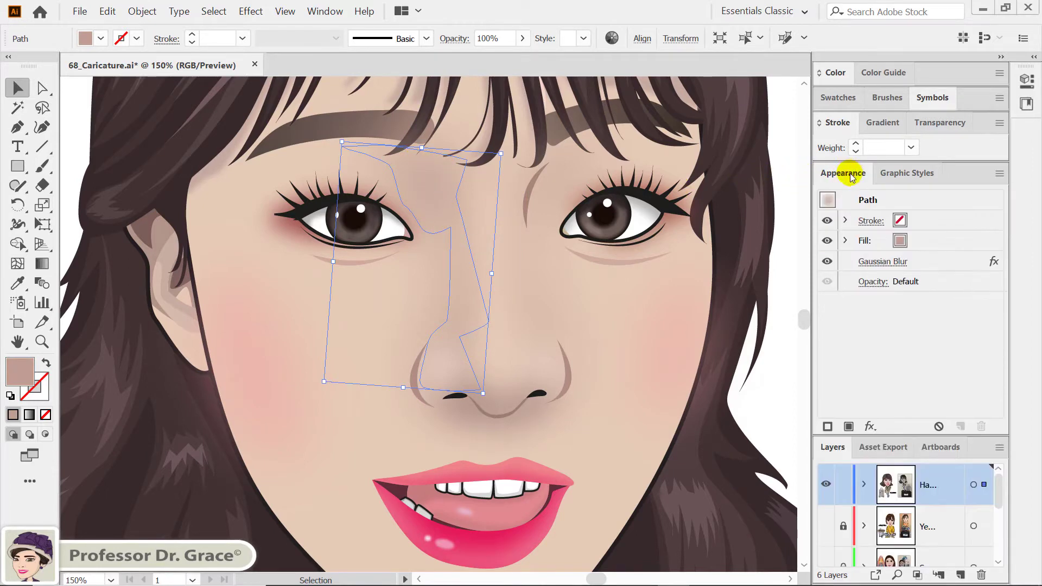
{"action": "left_click", "coordinate": [943, 262]}
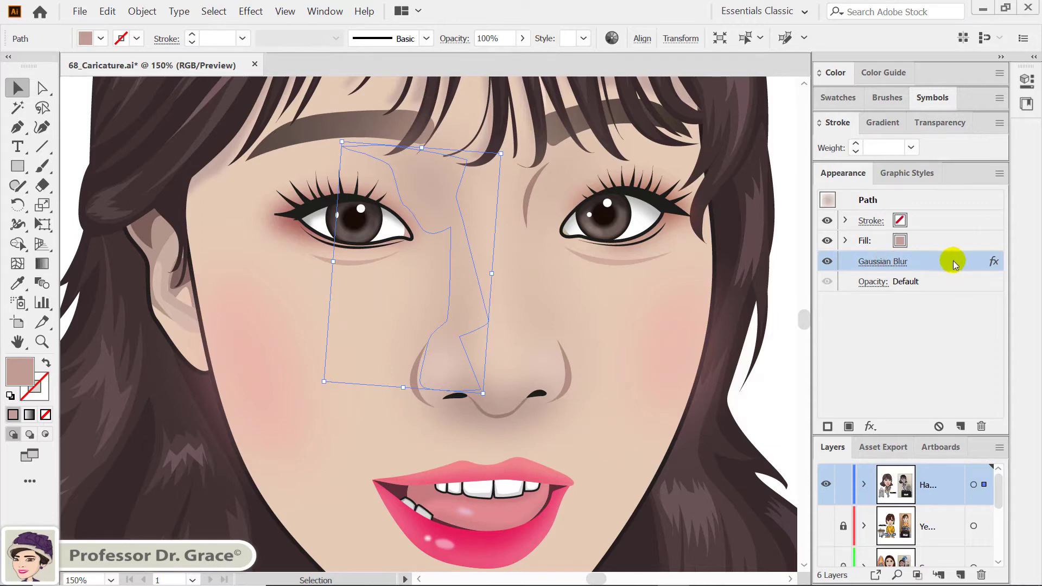
{"action": "left_click", "coordinate": [844, 174]}
Deselect and pan down over the chin, jacket, jeans, sneakers and suitcase top.
{"action": "key", "text": "space"}
{"action": "left_click_drag", "start_coordinate": [533, 393], "coordinate": [508, 263]}
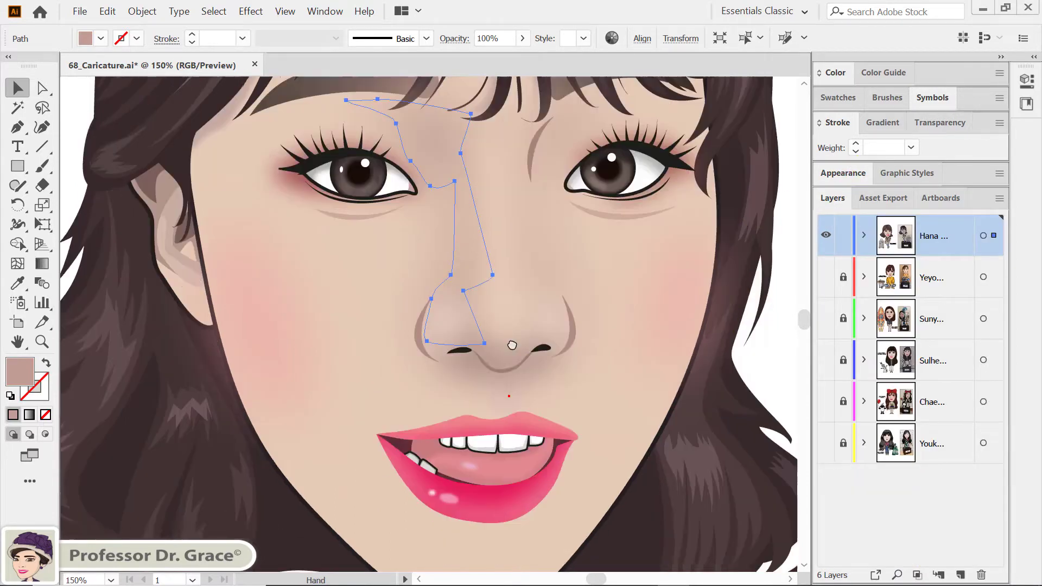
{"action": "mouse_move", "coordinate": [482, 362]}
{"action": "left_mouse_down"}
{"action": "mouse_move", "coordinate": [551, 286]}
{"action": "mouse_move", "coordinate": [698, 348]}
{"action": "left_mouse_up"}
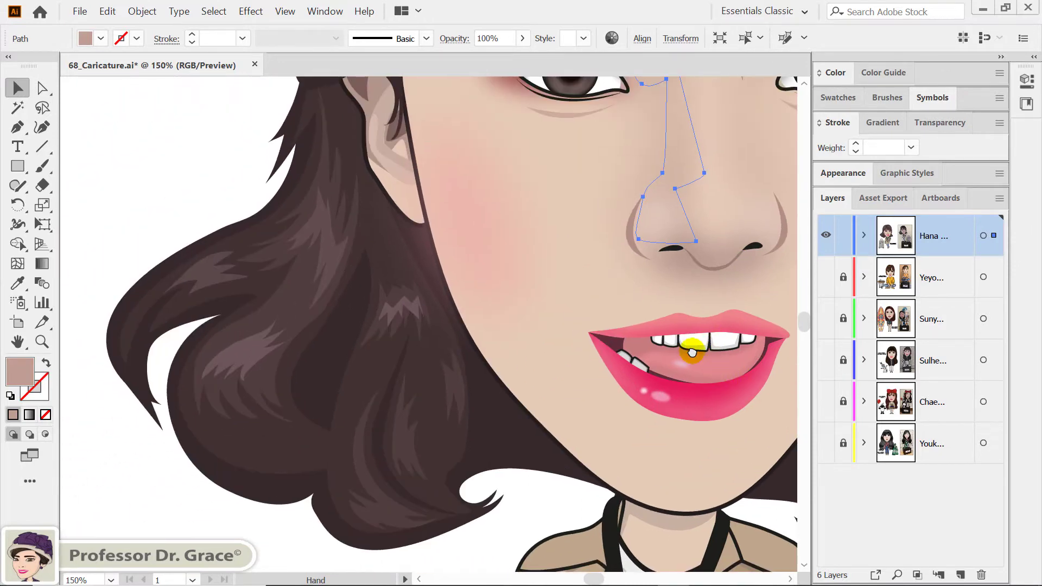
{"action": "left_click", "coordinate": [547, 493]}
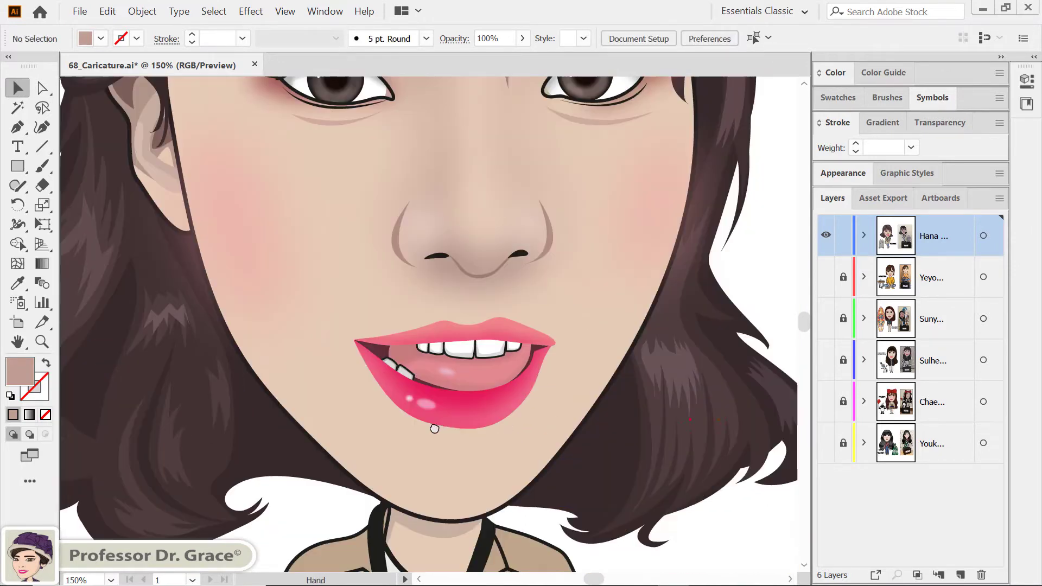
{"action": "mouse_move", "coordinate": [643, 434]}
{"action": "left_mouse_down"}
{"action": "mouse_move", "coordinate": [401, 425]}
{"action": "mouse_move", "coordinate": [382, 344]}
{"action": "left_mouse_up"}
{"action": "left_click_drag", "start_coordinate": [394, 437], "coordinate": [411, 310]}
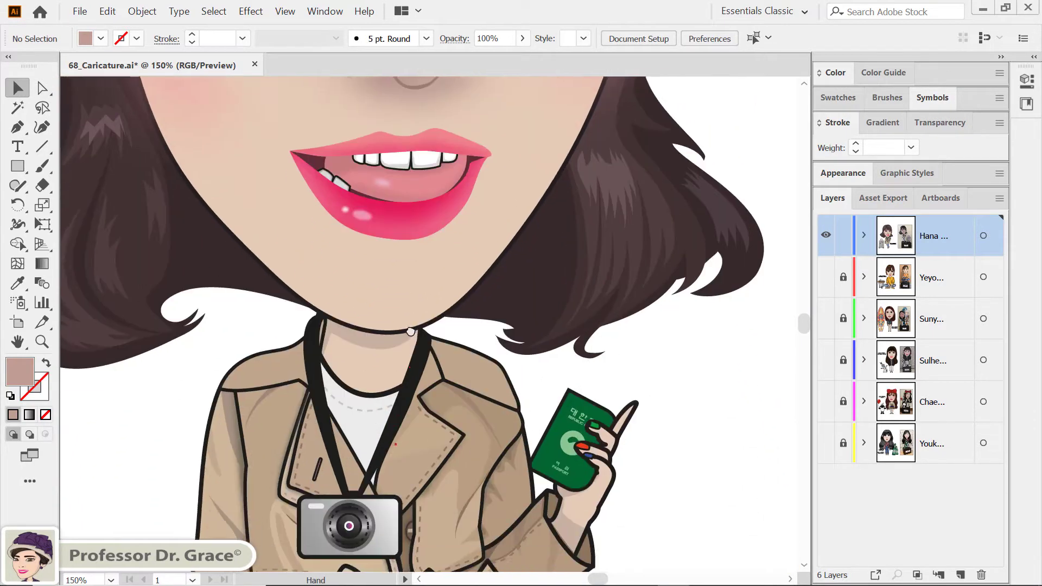
{"action": "left_click_drag", "start_coordinate": [394, 435], "coordinate": [423, 342]}
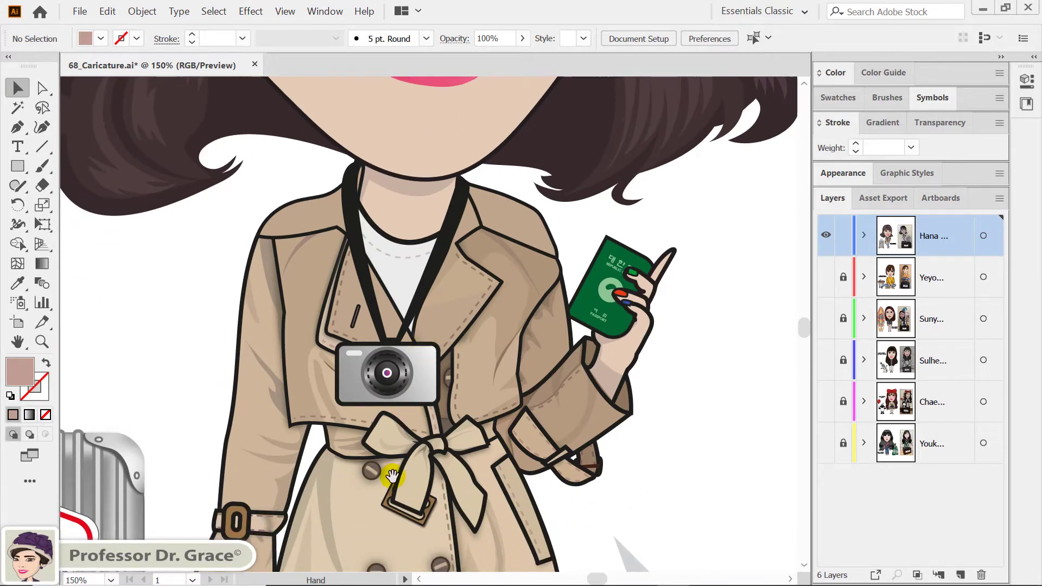
{"action": "left_click_drag", "start_coordinate": [391, 477], "coordinate": [410, 362]}
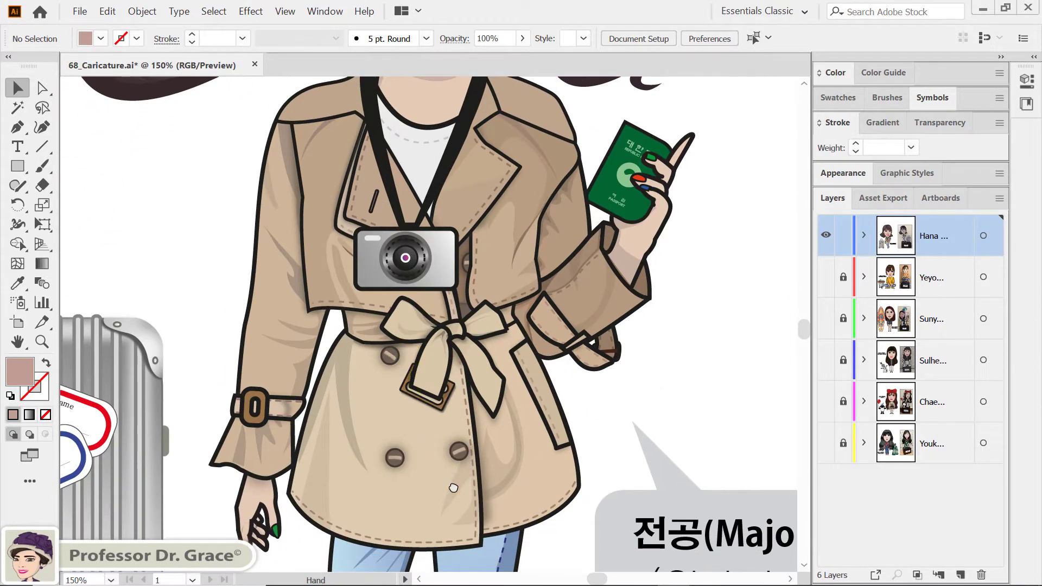
{"action": "left_click_drag", "start_coordinate": [451, 489], "coordinate": [465, 410]}
{"action": "left_click_drag", "start_coordinate": [422, 506], "coordinate": [442, 373]}
{"action": "mouse_move", "coordinate": [442, 488]}
{"action": "left_mouse_down"}
{"action": "mouse_move", "coordinate": [440, 366]}
{"action": "mouse_move", "coordinate": [567, 423]}
{"action": "left_mouse_up"}
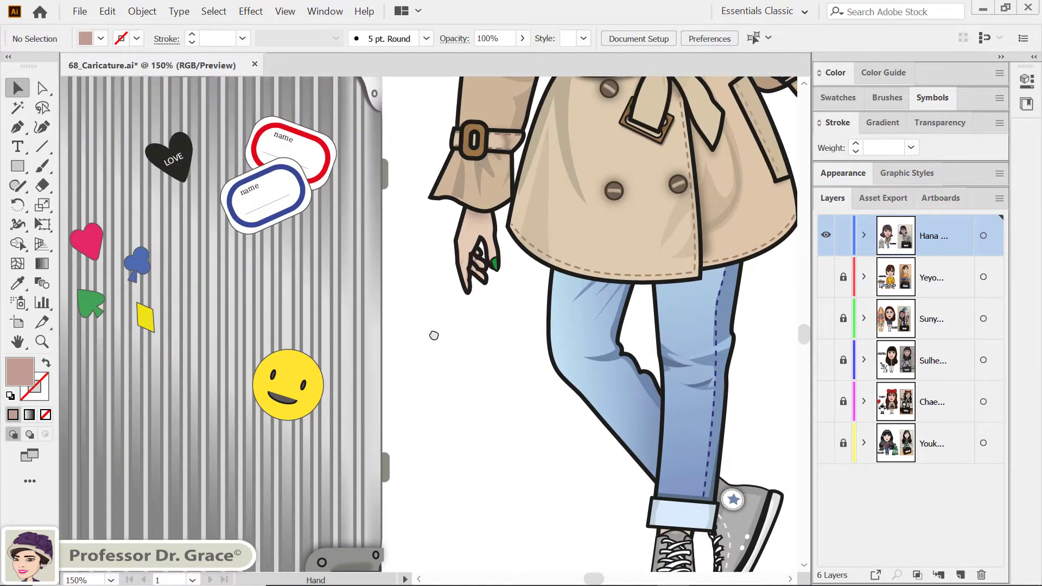
{"action": "mouse_move", "coordinate": [433, 335]}
{"action": "left_mouse_down"}
{"action": "mouse_move", "coordinate": [592, 384]}
{"action": "mouse_move", "coordinate": [625, 516]}
{"action": "left_mouse_up"}
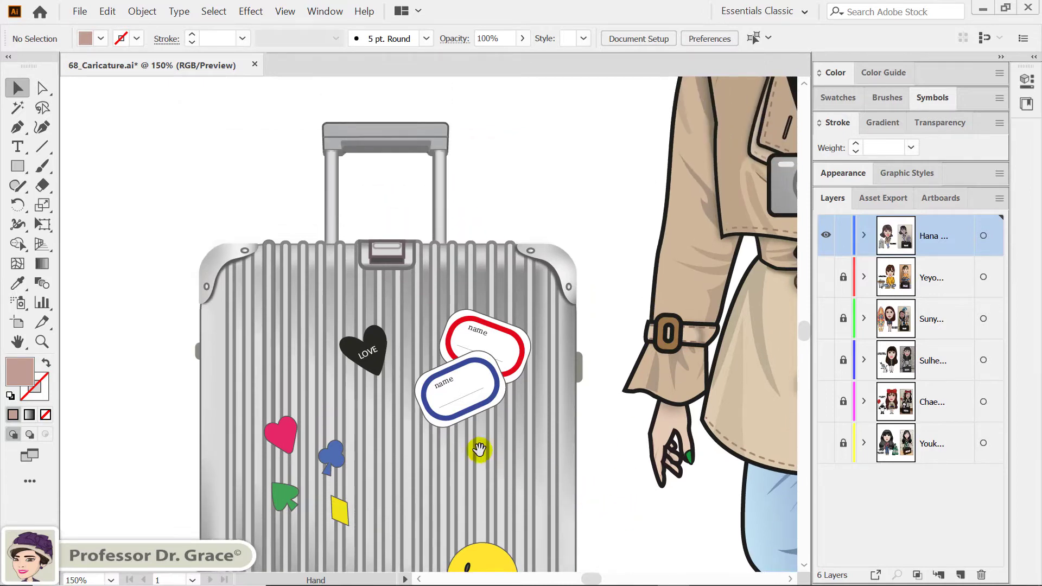
Zoom in on the suitcase's name tags, card-suit stickers and wheels.
{"action": "key", "text": "ctrl+plus"}
{"action": "key", "text": "ctrl+plus"}
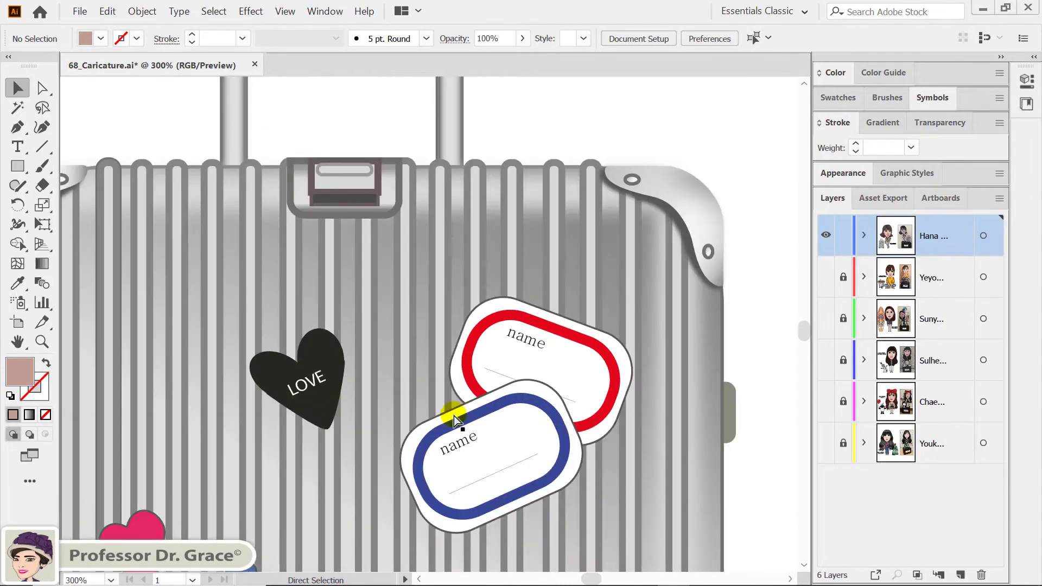
{"action": "mouse_move", "coordinate": [400, 293]}
{"action": "left_mouse_down"}
{"action": "mouse_move", "coordinate": [485, 433]}
{"action": "mouse_move", "coordinate": [498, 494]}
{"action": "mouse_move", "coordinate": [521, 433]}
{"action": "mouse_move", "coordinate": [464, 347]}
{"action": "left_mouse_up"}
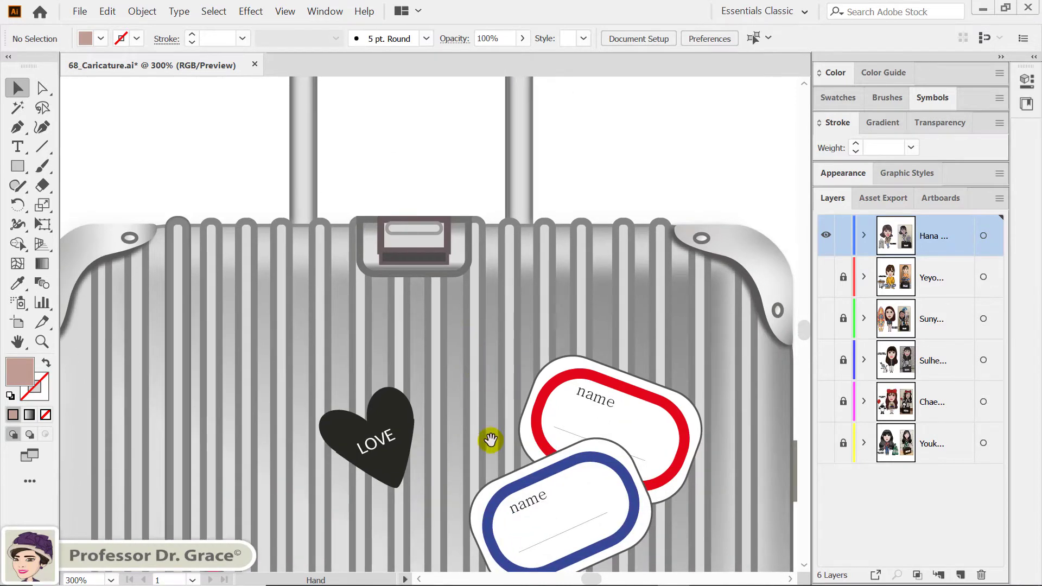
{"action": "left_click_drag", "start_coordinate": [489, 437], "coordinate": [488, 233]}
{"action": "left_click_drag", "start_coordinate": [466, 372], "coordinate": [500, 176]}
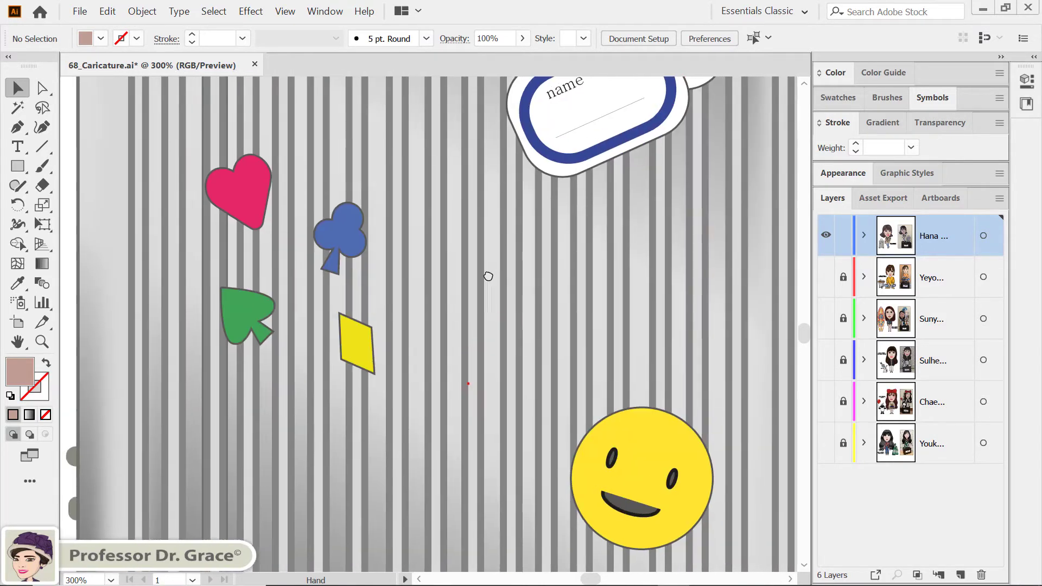
{"action": "left_click_drag", "start_coordinate": [445, 566], "coordinate": [471, 305]}
{"action": "left_click_drag", "start_coordinate": [468, 365], "coordinate": [449, 205]}
Pan back over the coat and camera, fit the artboard, and switch to Outline mode.
{"action": "left_click_drag", "start_coordinate": [519, 305], "coordinate": [434, 295]}
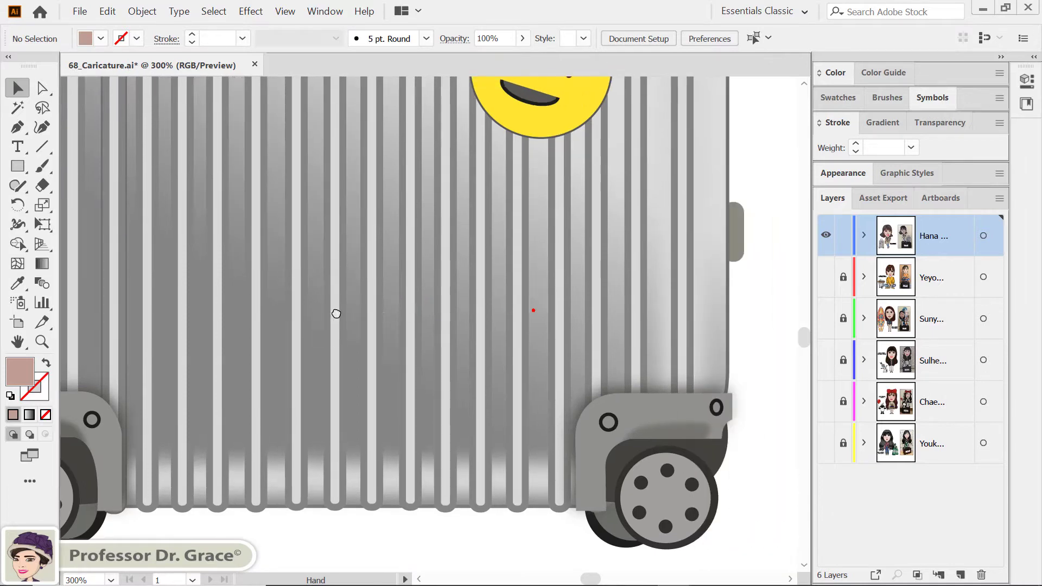
{"action": "left_click_drag", "start_coordinate": [619, 237], "coordinate": [479, 260]}
{"action": "left_click_drag", "start_coordinate": [676, 54], "coordinate": [491, 251]}
{"action": "left_click_drag", "start_coordinate": [604, 244], "coordinate": [342, 449]}
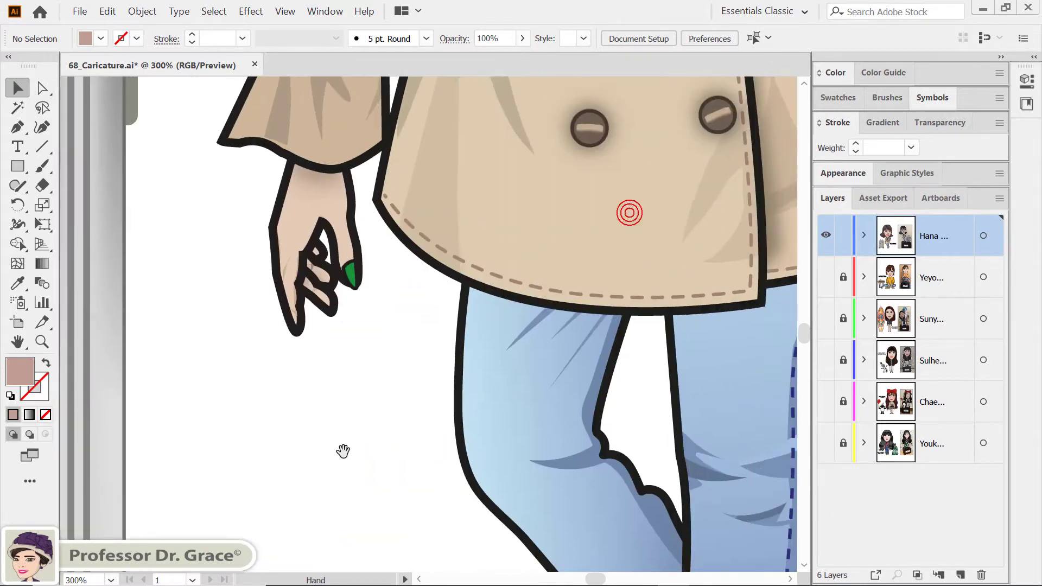
{"action": "left_click_drag", "start_coordinate": [541, 281], "coordinate": [361, 453]}
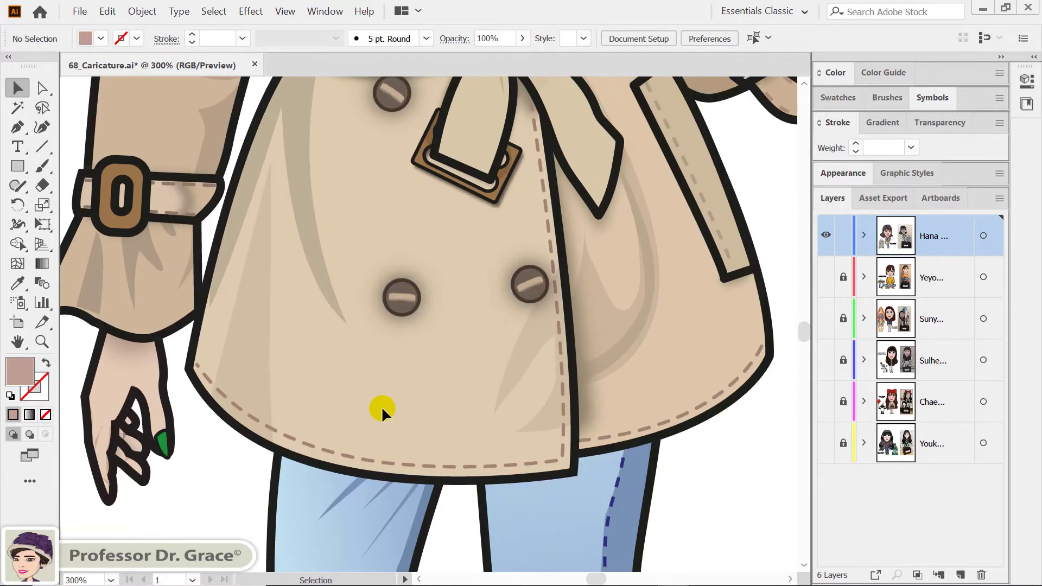
{"action": "left_click_drag", "start_coordinate": [465, 299], "coordinate": [478, 360]}
{"action": "mouse_move", "coordinate": [489, 81]}
{"action": "left_mouse_down"}
{"action": "mouse_move", "coordinate": [495, 260]}
{"action": "mouse_move", "coordinate": [468, 414]}
{"action": "left_mouse_up"}
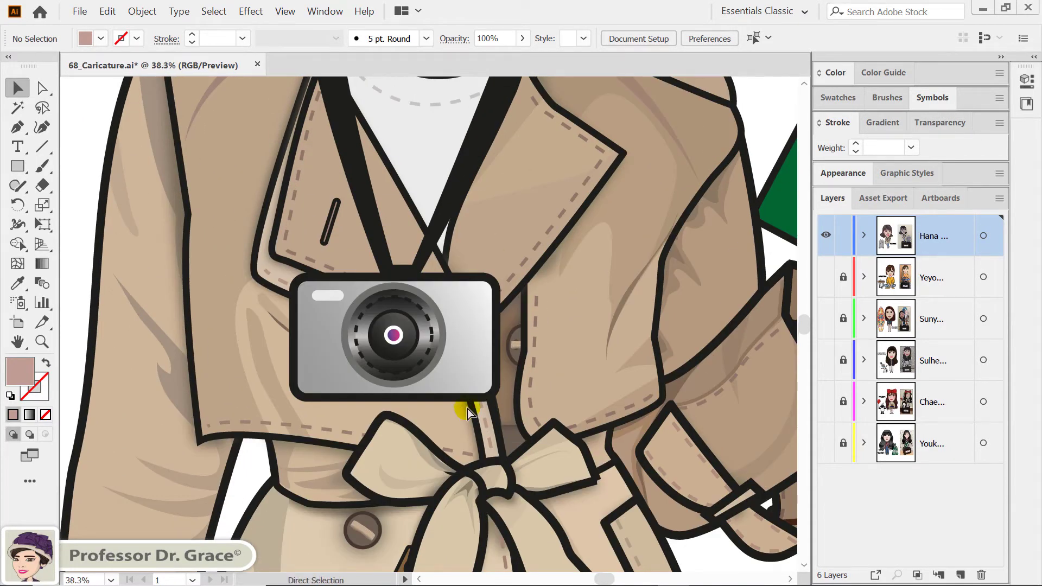
{"action": "key", "text": "ctrl+0"}
{"action": "key", "text": "ctrl+y"}
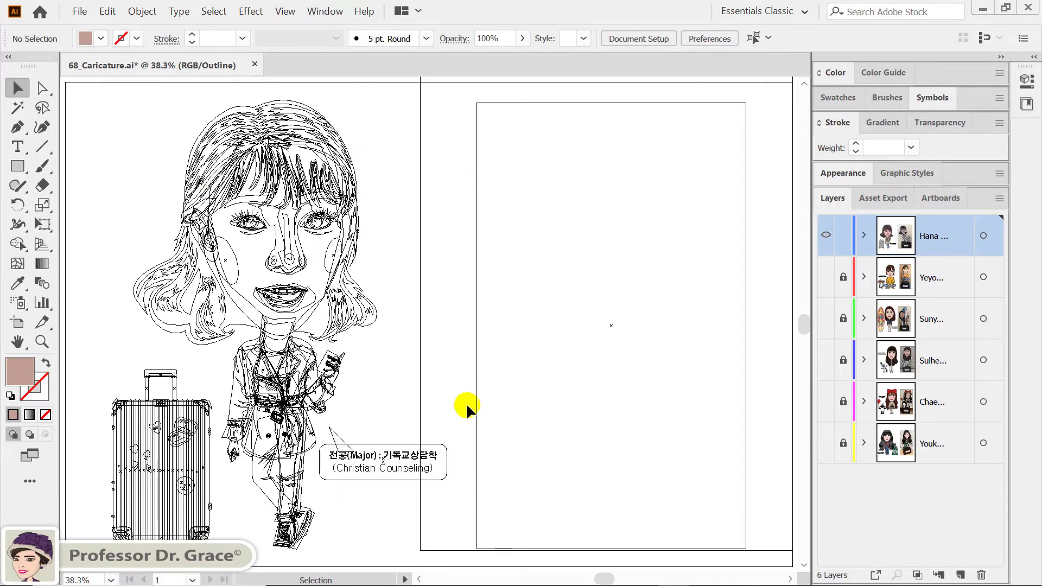
Zoom into the face and body outlines, then return to Preview and fit the artboard.
{"action": "left_click", "coordinate": [42, 342]}
{"action": "left_click_drag", "start_coordinate": [169, 122], "coordinate": [368, 370]}
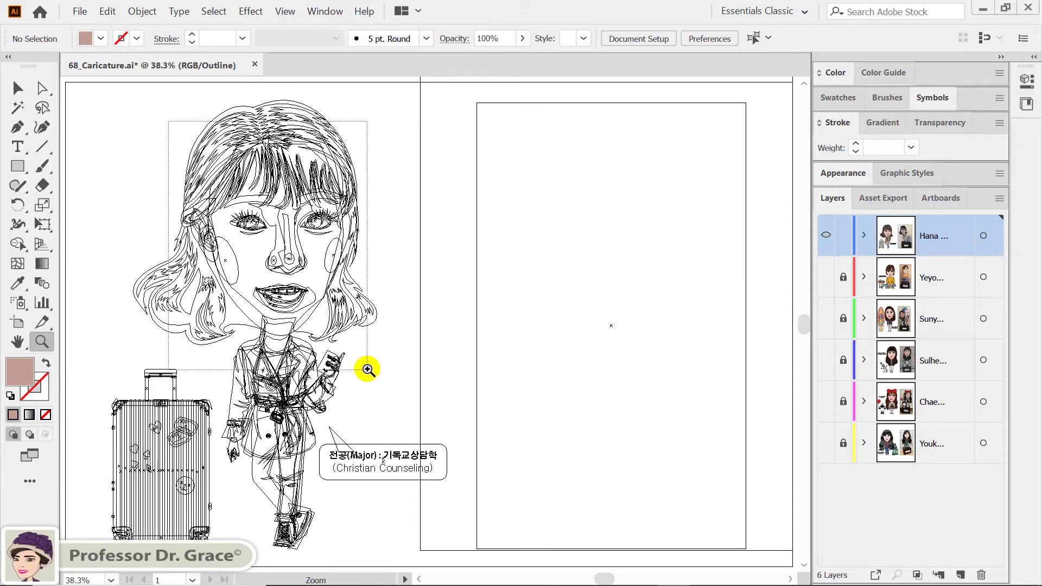
{"action": "mouse_move", "coordinate": [496, 319]}
{"action": "left_mouse_down"}
{"action": "mouse_move", "coordinate": [500, 419]}
{"action": "mouse_move", "coordinate": [490, 245]}
{"action": "left_mouse_up"}
{"action": "left_click_drag", "start_coordinate": [507, 404], "coordinate": [495, 247]}
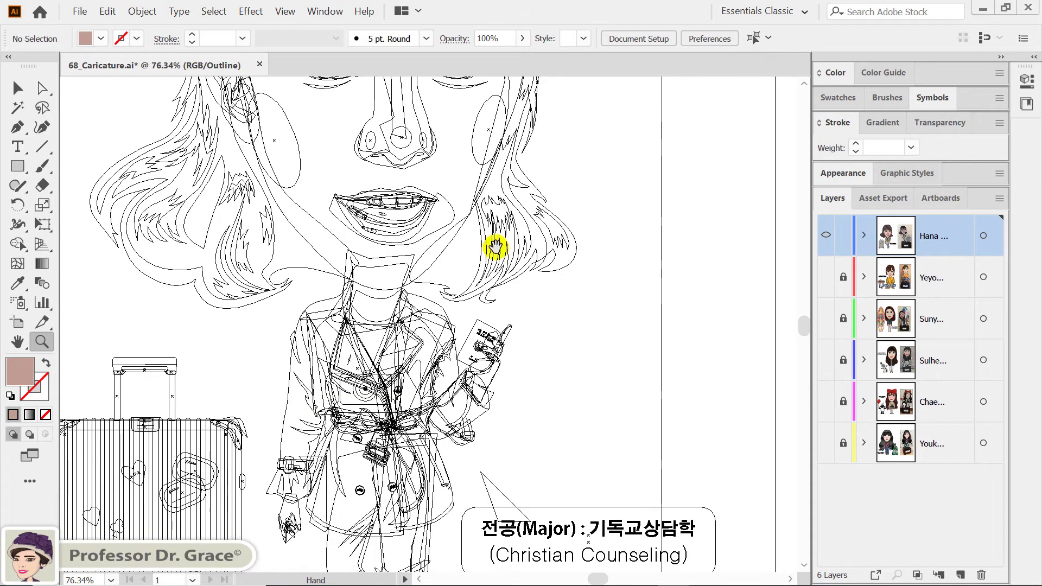
{"action": "left_click_drag", "start_coordinate": [493, 415], "coordinate": [413, 328]}
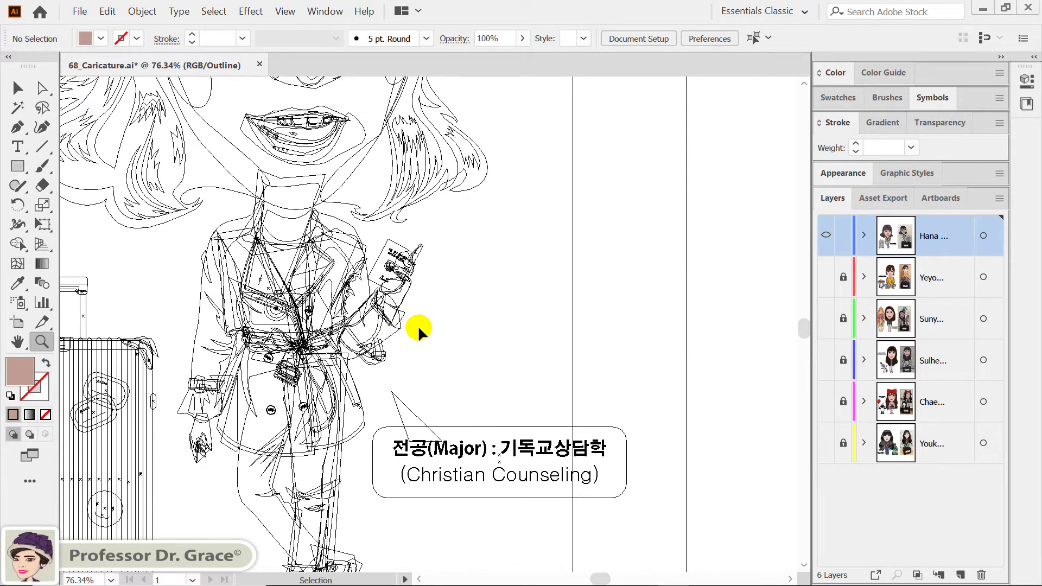
{"action": "key", "text": "ctrl+y"}
{"action": "key", "text": "ctrl+0"}
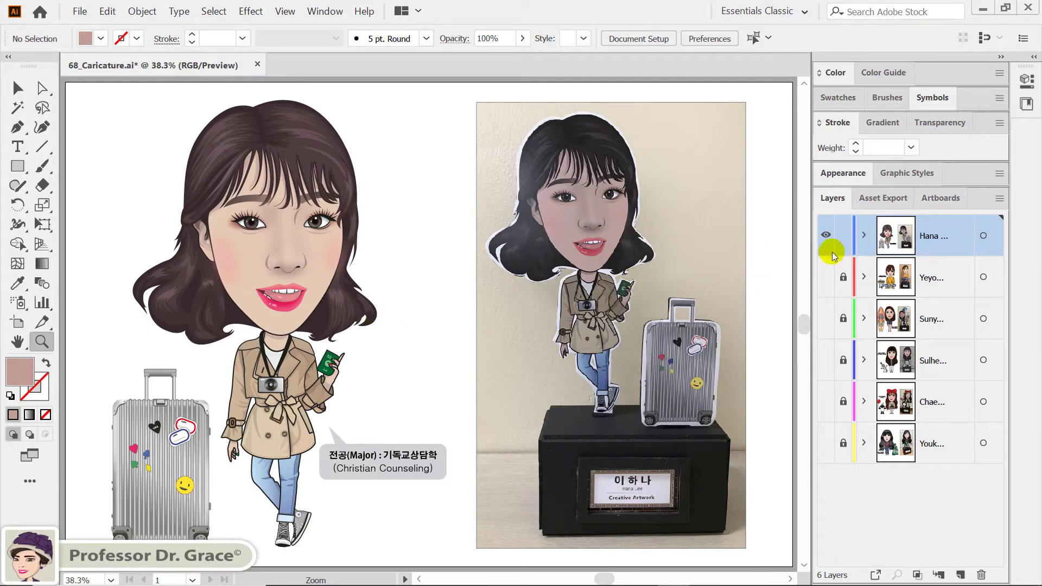
Hide the suitcase layer, show the cross-legged student's layer, and zoom onto her face.
{"action": "left_click", "coordinate": [826, 235]}
{"action": "left_click", "coordinate": [827, 277]}
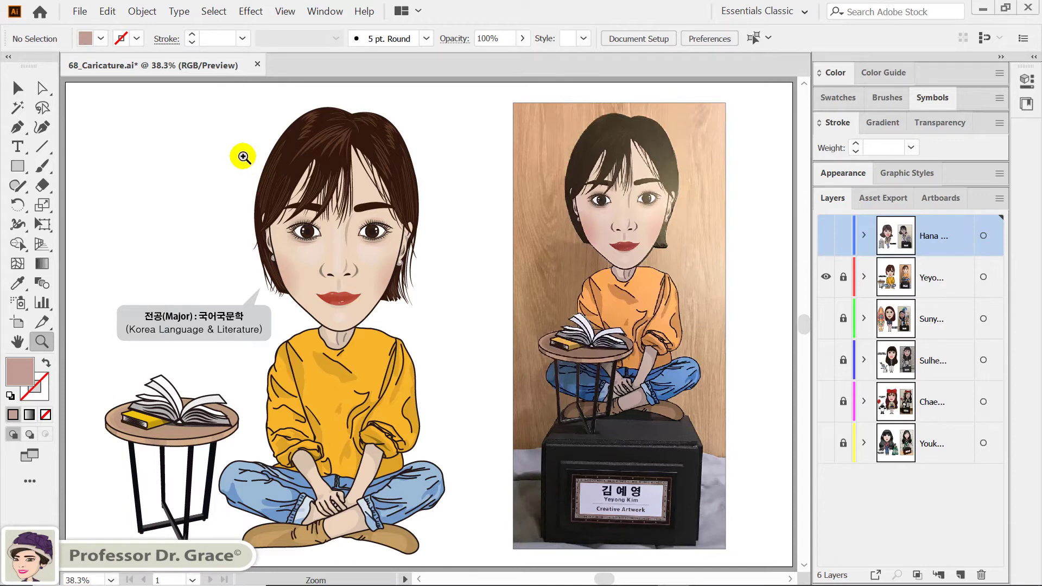
{"action": "left_click_drag", "start_coordinate": [251, 162], "coordinate": [426, 361]}
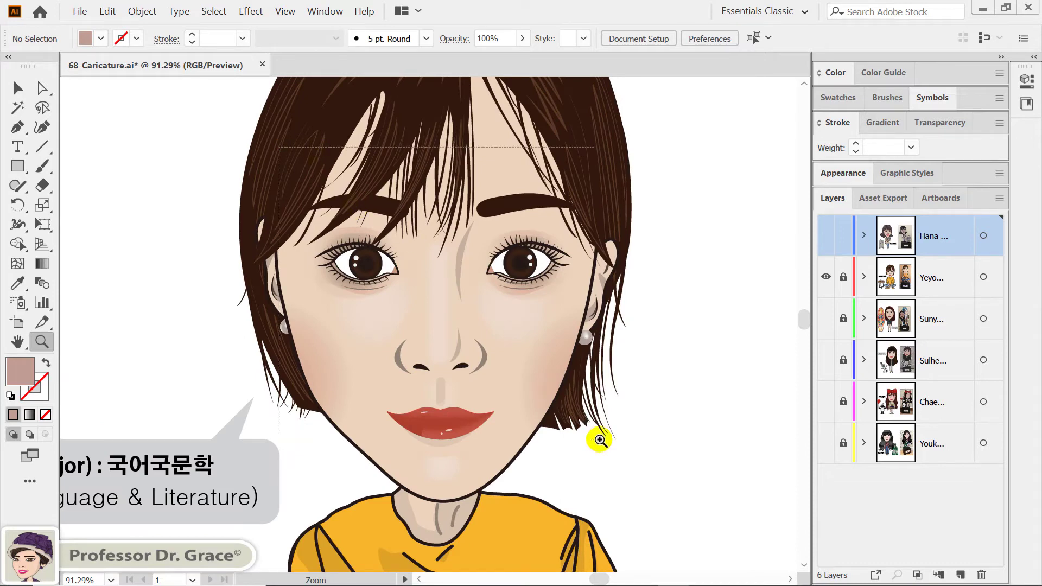
{"action": "left_click_drag", "start_coordinate": [280, 149], "coordinate": [616, 465]}
Pan over her hair, eyes, lips, chin and yellow sweater.
{"action": "left_click_drag", "start_coordinate": [530, 282], "coordinate": [559, 508]}
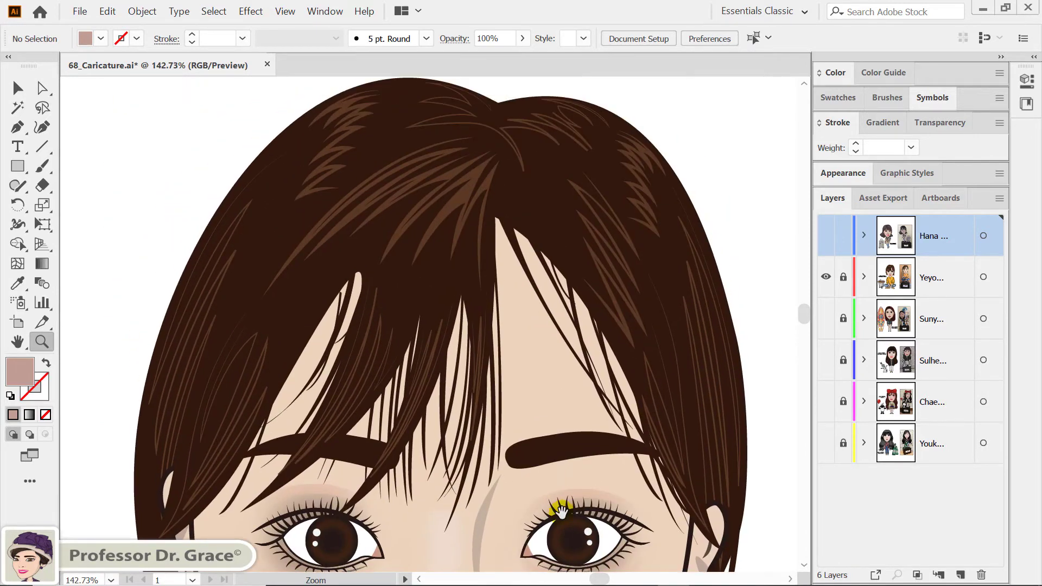
{"action": "left_click_drag", "start_coordinate": [463, 456], "coordinate": [520, 366]}
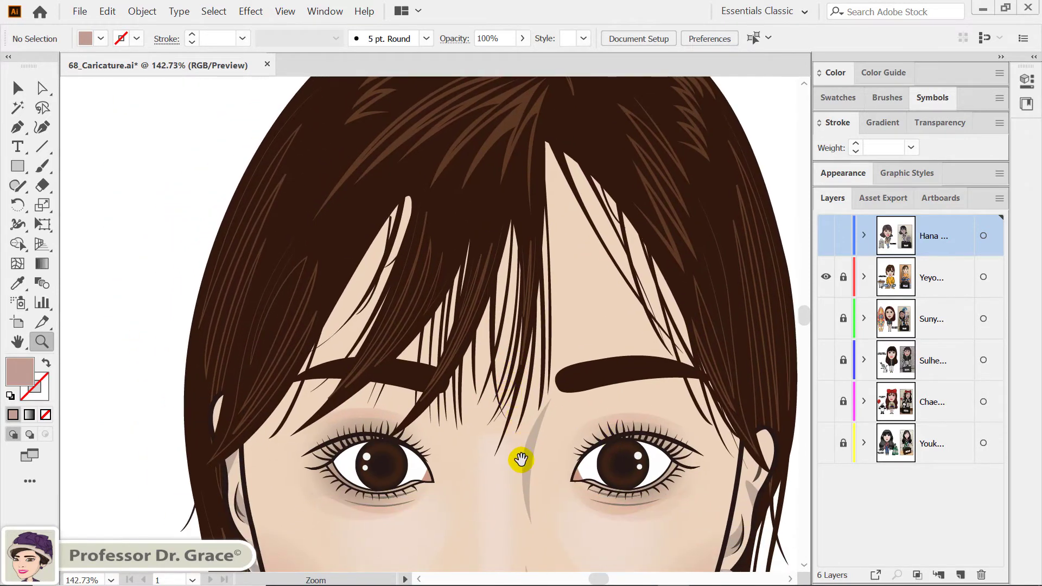
{"action": "mouse_move", "coordinate": [521, 458]}
{"action": "left_mouse_down"}
{"action": "mouse_move", "coordinate": [500, 396]}
{"action": "mouse_move", "coordinate": [517, 330]}
{"action": "left_mouse_up"}
{"action": "left_click_drag", "start_coordinate": [531, 449], "coordinate": [517, 314]}
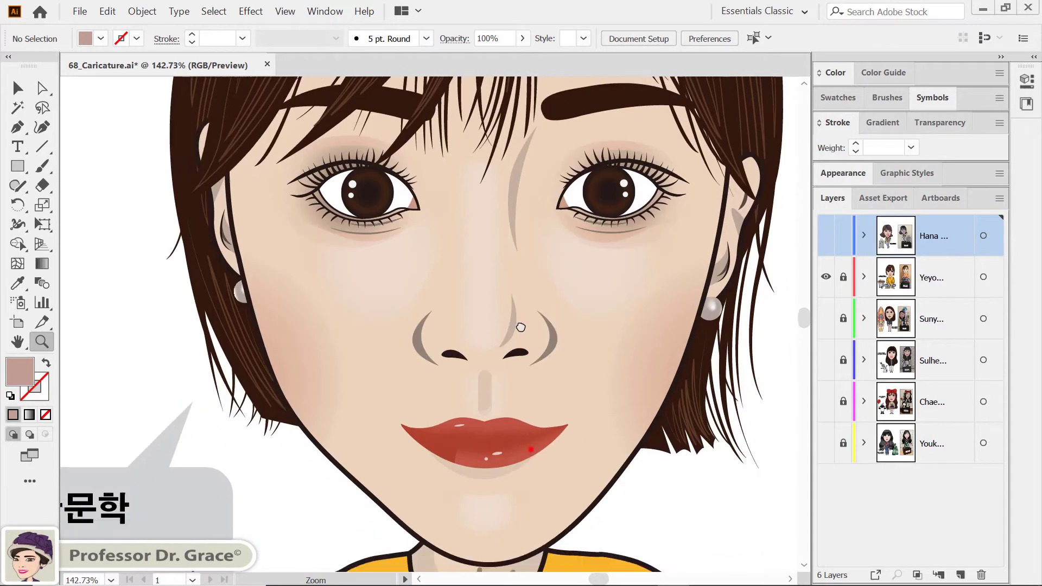
{"action": "left_click_drag", "start_coordinate": [475, 444], "coordinate": [456, 289]}
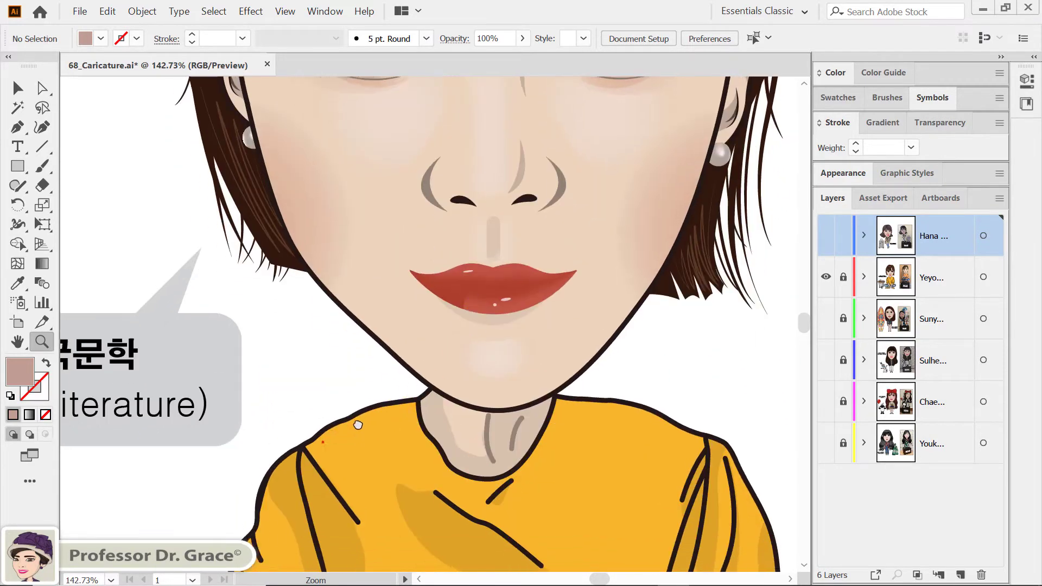
{"action": "left_click_drag", "start_coordinate": [356, 423], "coordinate": [491, 221]}
{"action": "mouse_move", "coordinate": [567, 505]}
{"action": "left_mouse_down"}
{"action": "mouse_move", "coordinate": [566, 473]}
{"action": "mouse_move", "coordinate": [438, 303]}
{"action": "left_mouse_up"}
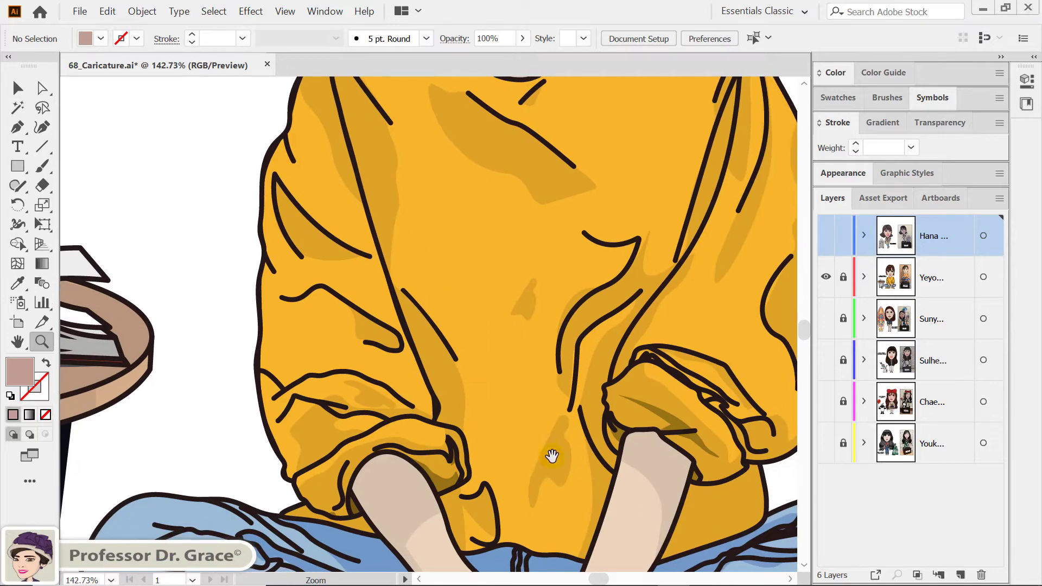
Pan over the hands, crossed legs, stool with open book, and sweater neckline.
{"action": "mouse_move", "coordinate": [552, 456]}
{"action": "left_mouse_down"}
{"action": "mouse_move", "coordinate": [396, 474]}
{"action": "mouse_move", "coordinate": [419, 296]}
{"action": "left_mouse_up"}
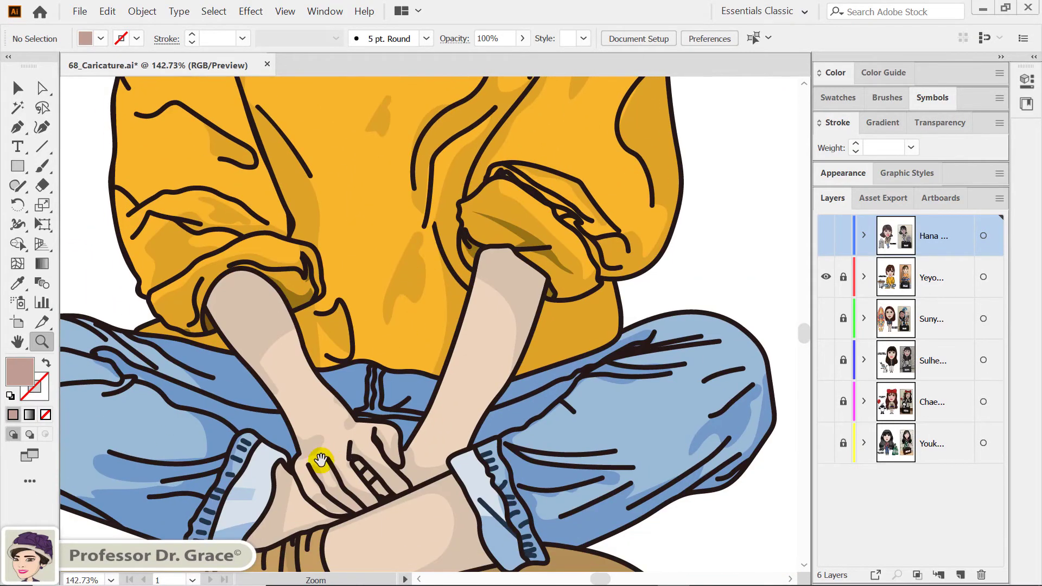
{"action": "mouse_move", "coordinate": [321, 460]}
{"action": "left_mouse_down"}
{"action": "mouse_move", "coordinate": [366, 287]}
{"action": "mouse_move", "coordinate": [606, 338]}
{"action": "left_mouse_up"}
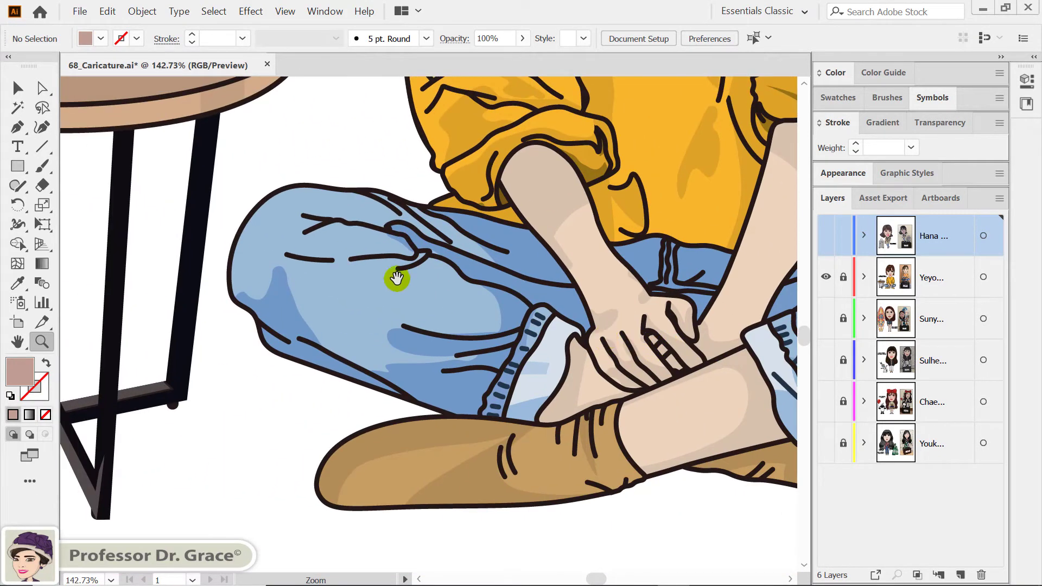
{"action": "mouse_move", "coordinate": [397, 279]}
{"action": "left_mouse_down"}
{"action": "mouse_move", "coordinate": [395, 301]}
{"action": "mouse_move", "coordinate": [554, 328]}
{"action": "mouse_move", "coordinate": [572, 483]}
{"action": "left_mouse_up"}
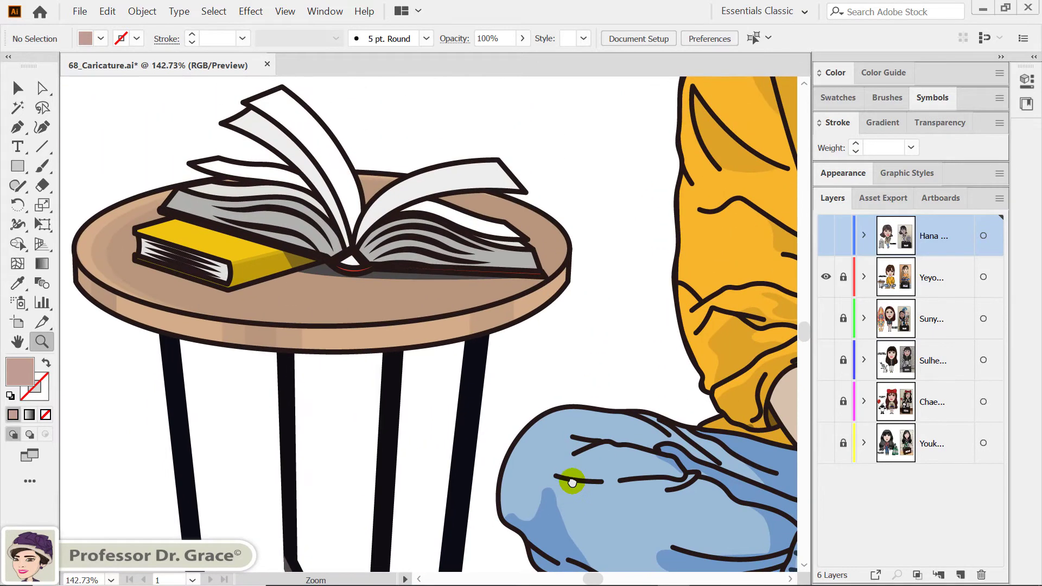
{"action": "left_click_drag", "start_coordinate": [524, 361], "coordinate": [310, 431]}
{"action": "mouse_move", "coordinate": [679, 391]}
{"action": "left_mouse_down"}
{"action": "mouse_move", "coordinate": [414, 384]}
{"action": "mouse_move", "coordinate": [319, 491]}
{"action": "left_mouse_up"}
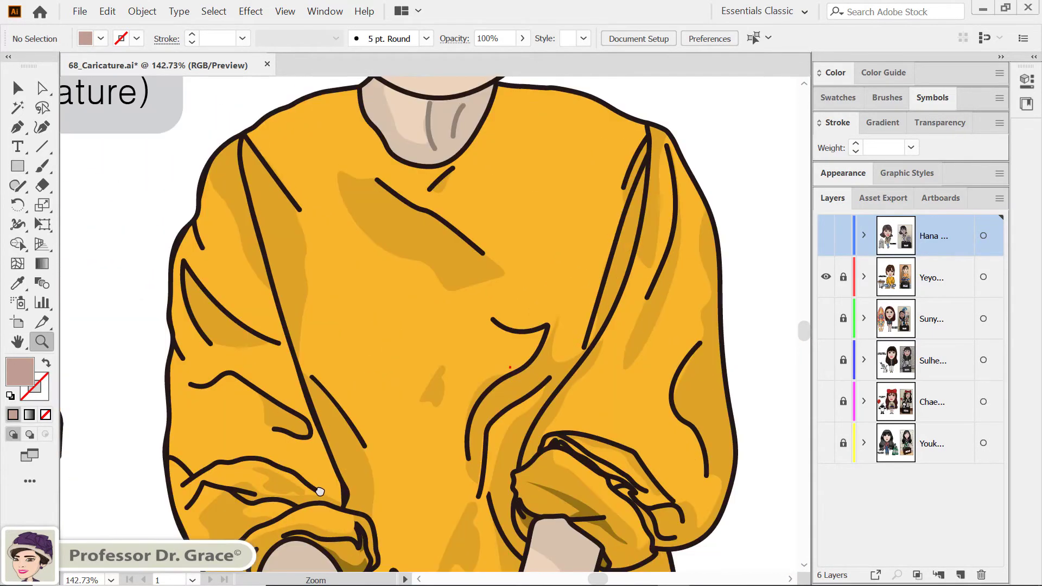
{"action": "mouse_move", "coordinate": [568, 366]}
{"action": "left_mouse_down"}
{"action": "mouse_move", "coordinate": [449, 396]}
{"action": "mouse_move", "coordinate": [303, 402]}
{"action": "left_mouse_up"}
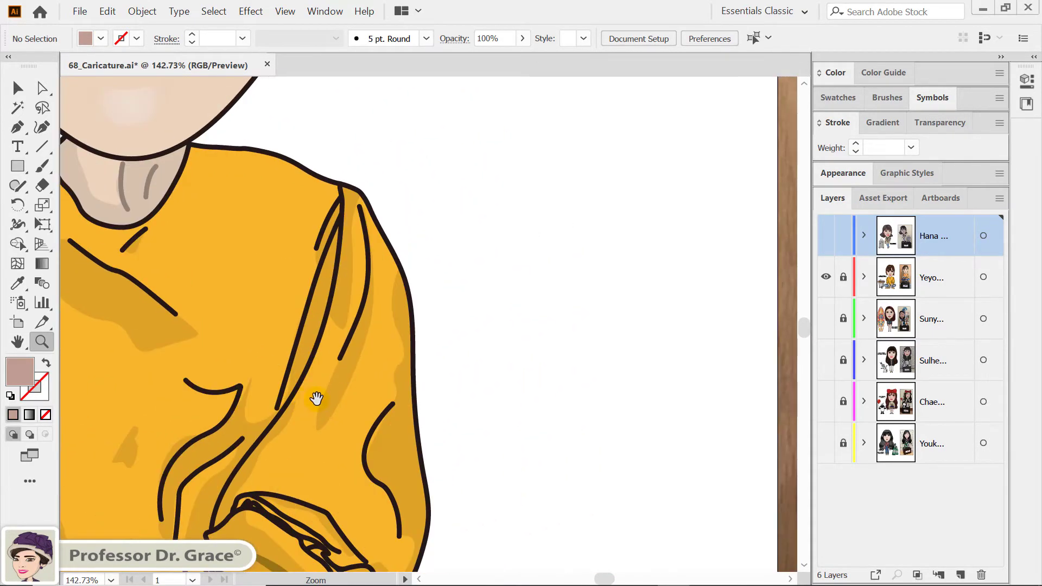
Inspect the face and hair in Outline mode, then return to Preview and fit the artboard.
{"action": "key", "text": "ctrl+y"}
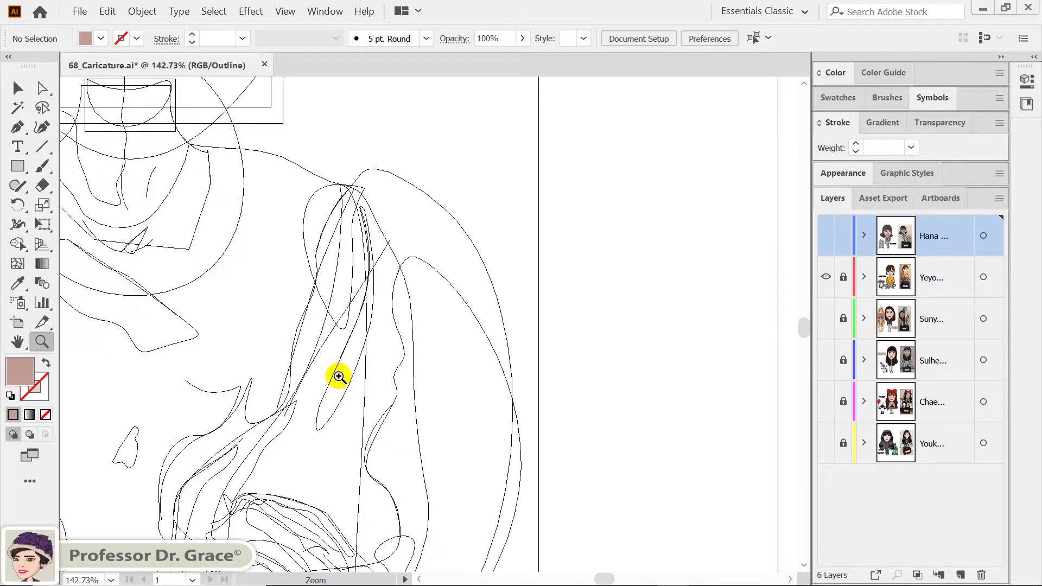
{"action": "mouse_move", "coordinate": [302, 257]}
{"action": "left_mouse_down"}
{"action": "mouse_move", "coordinate": [495, 401]}
{"action": "mouse_move", "coordinate": [449, 351]}
{"action": "mouse_move", "coordinate": [503, 482]}
{"action": "left_mouse_up"}
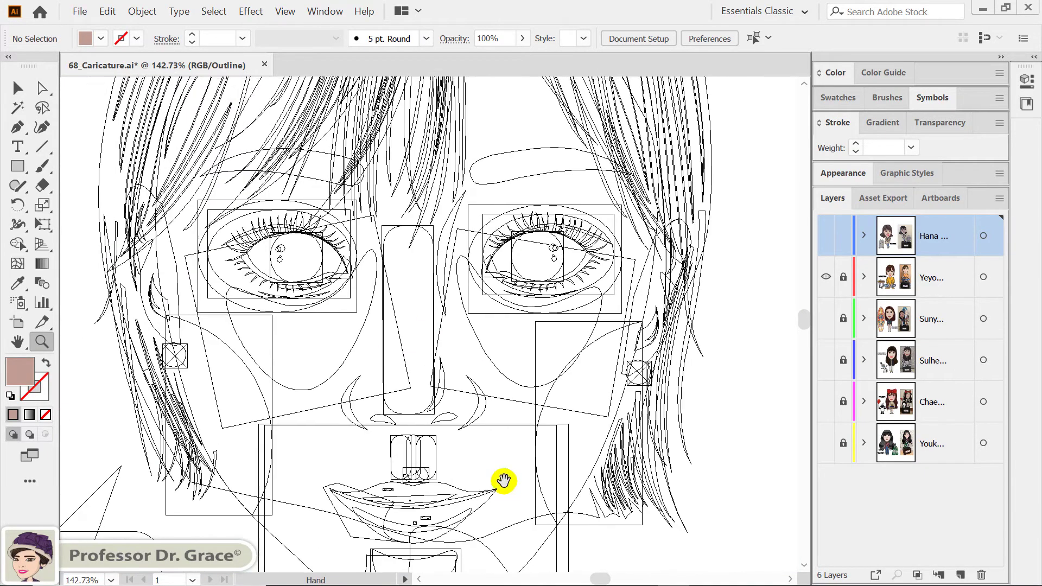
{"action": "mouse_move", "coordinate": [498, 133]}
{"action": "left_mouse_down"}
{"action": "mouse_move", "coordinate": [504, 349]}
{"action": "mouse_move", "coordinate": [479, 433]}
{"action": "mouse_move", "coordinate": [470, 412]}
{"action": "left_mouse_up"}
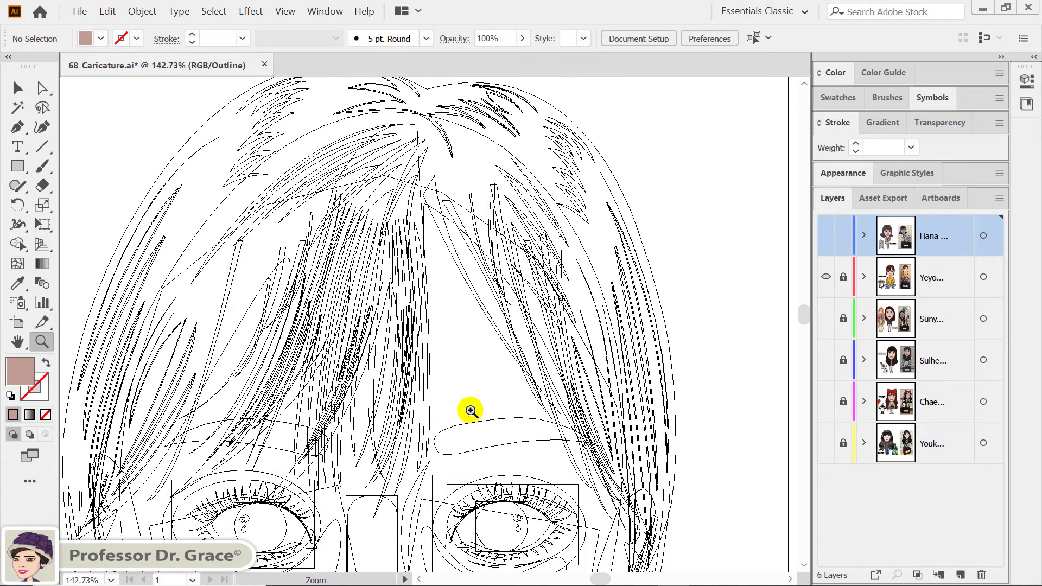
{"action": "key", "text": "ctrl+y"}
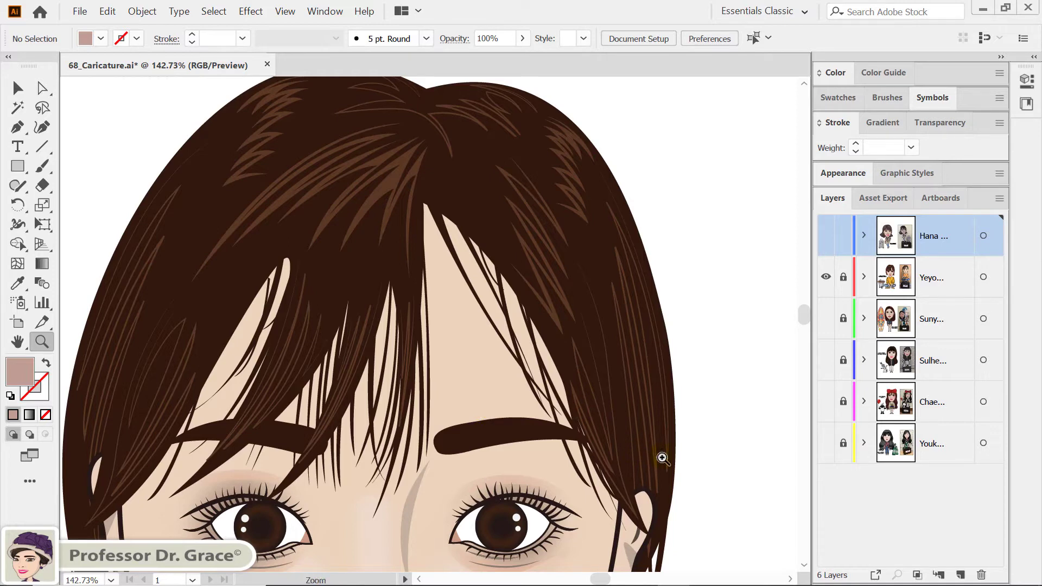
{"action": "key", "text": "ctrl+0"}
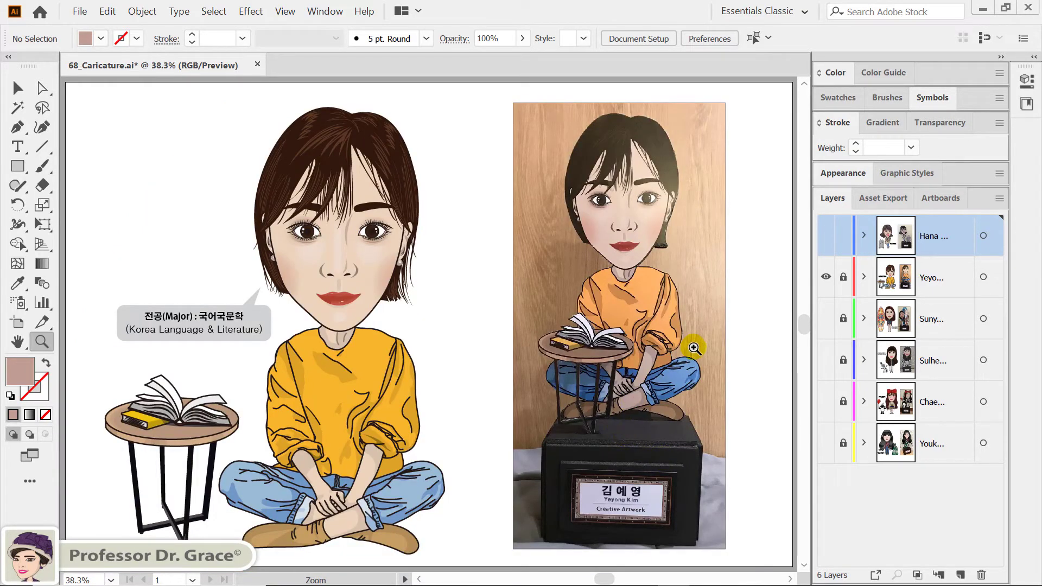
Hide the cross-legged student's layer, show the surfer's layer, and zoom onto her face.
{"action": "left_click", "coordinate": [826, 278], "text": "ctrl"}
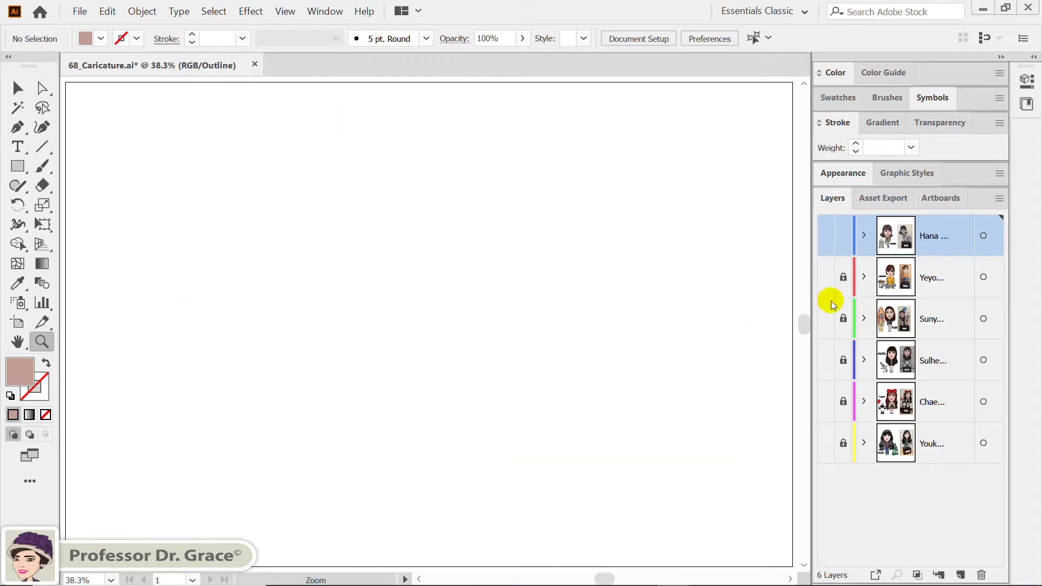
{"action": "left_click", "coordinate": [827, 319], "text": "ctrl"}
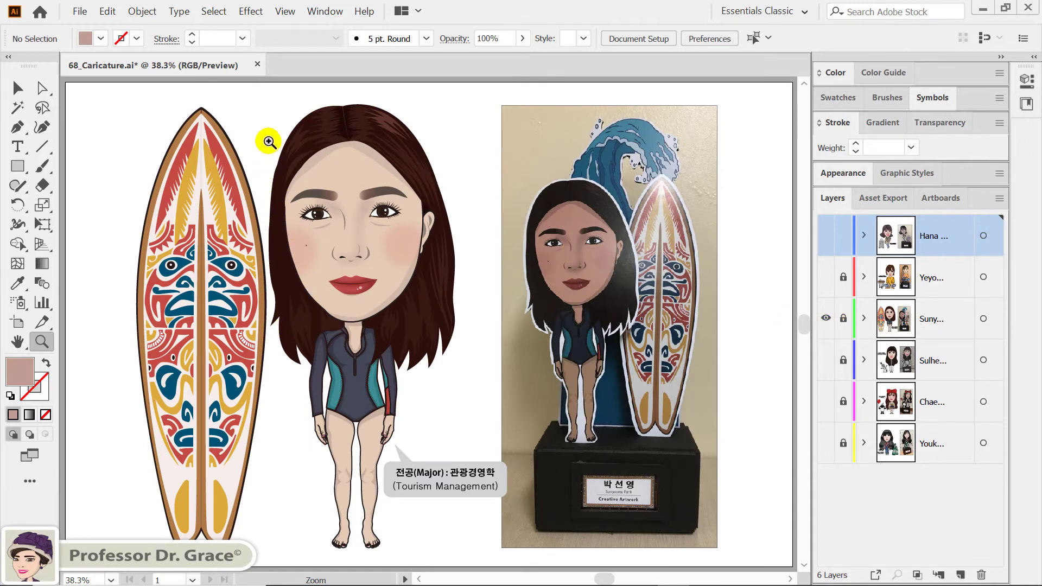
{"action": "left_click_drag", "start_coordinate": [339, 215], "coordinate": [443, 331]}
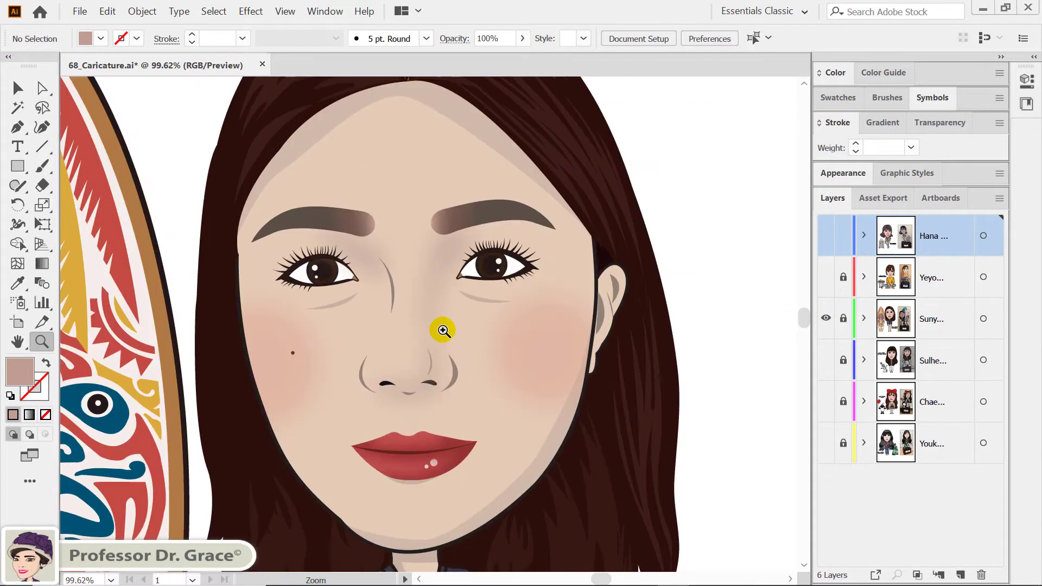
{"action": "mouse_move", "coordinate": [459, 274]}
{"action": "left_mouse_down"}
{"action": "mouse_move", "coordinate": [440, 453]}
{"action": "mouse_move", "coordinate": [442, 384]}
{"action": "left_mouse_up"}
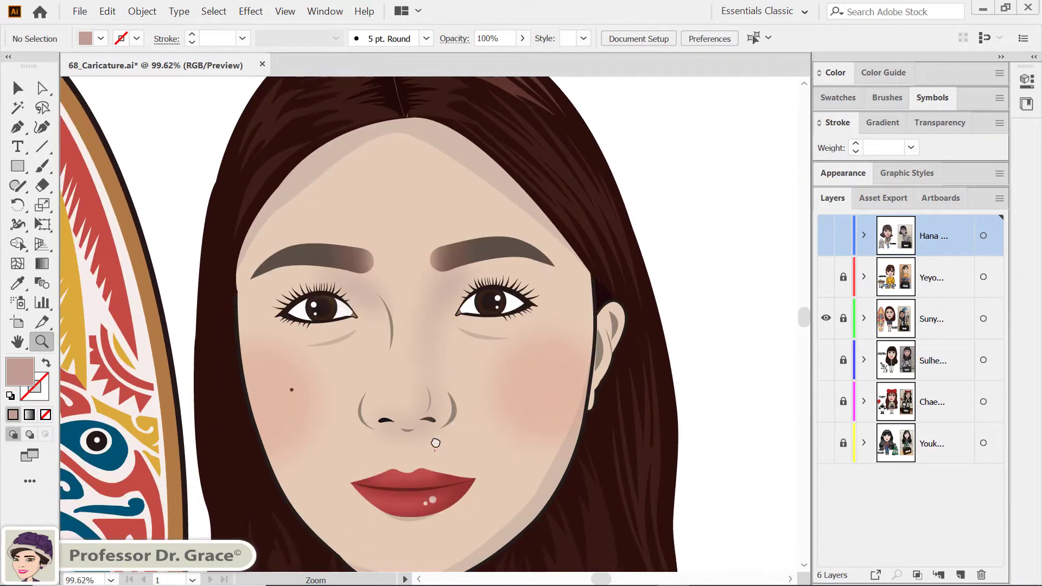
Pan down over the surfer's lips, wetsuit torso, legs, caption and feet.
{"action": "left_click_drag", "start_coordinate": [434, 450], "coordinate": [437, 354]}
{"action": "left_click_drag", "start_coordinate": [437, 468], "coordinate": [453, 379]}
{"action": "left_click_drag", "start_coordinate": [465, 476], "coordinate": [464, 379]}
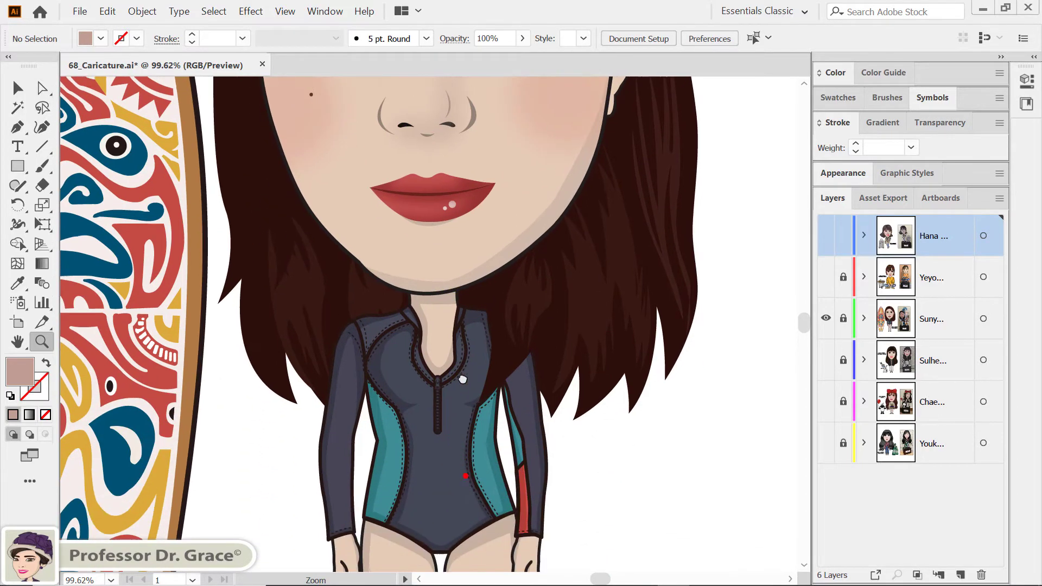
{"action": "left_click_drag", "start_coordinate": [464, 466], "coordinate": [461, 333]}
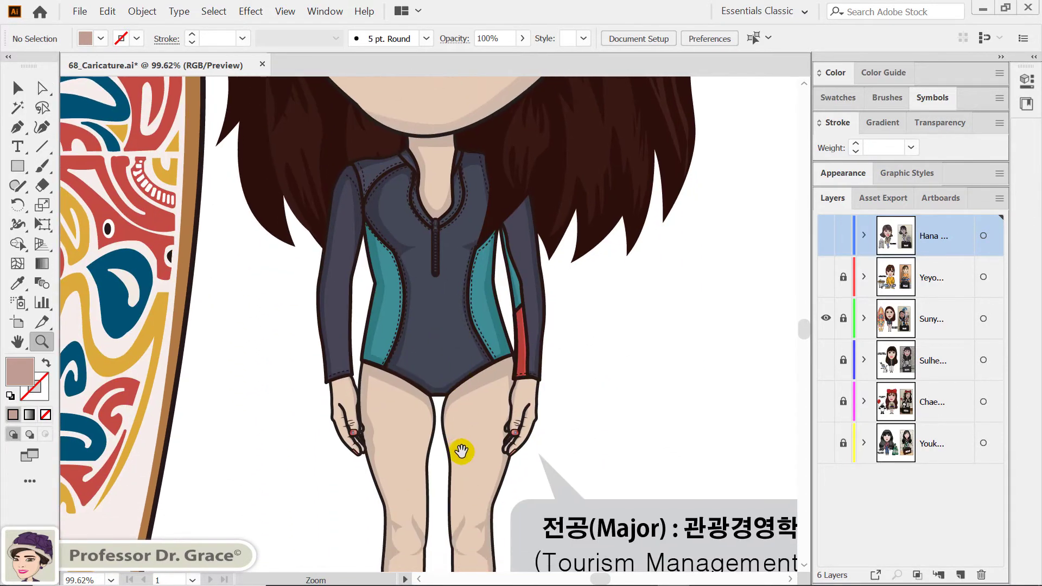
{"action": "left_click_drag", "start_coordinate": [461, 449], "coordinate": [463, 310]}
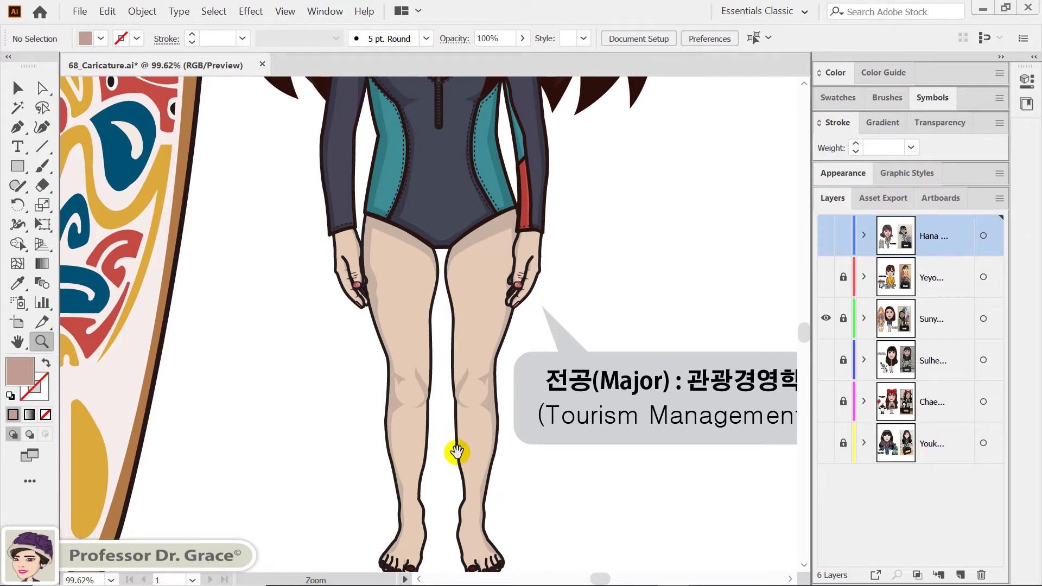
{"action": "mouse_move", "coordinate": [456, 449]}
{"action": "left_mouse_down"}
{"action": "mouse_move", "coordinate": [462, 425]}
{"action": "mouse_move", "coordinate": [486, 472]}
{"action": "left_mouse_up"}
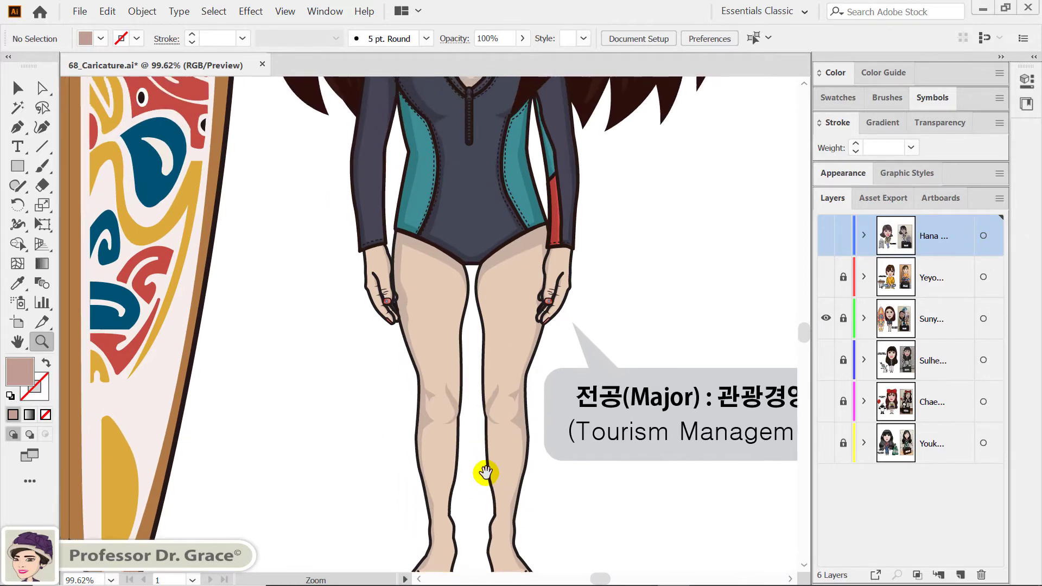
Inspect the surfboard's tribal pattern, then fit the artboard and deselect.
{"action": "mouse_move", "coordinate": [398, 361]}
{"action": "left_mouse_down"}
{"action": "mouse_move", "coordinate": [566, 459]}
{"action": "mouse_move", "coordinate": [638, 478]}
{"action": "left_mouse_up"}
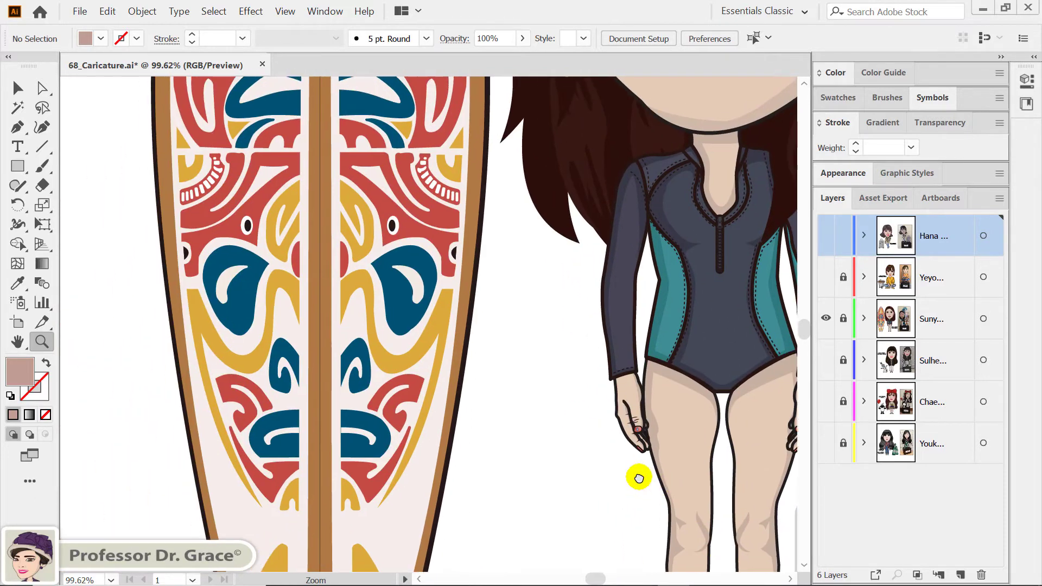
{"action": "left_click_drag", "start_coordinate": [505, 366], "coordinate": [520, 554]}
{"action": "left_click_drag", "start_coordinate": [508, 283], "coordinate": [500, 489]}
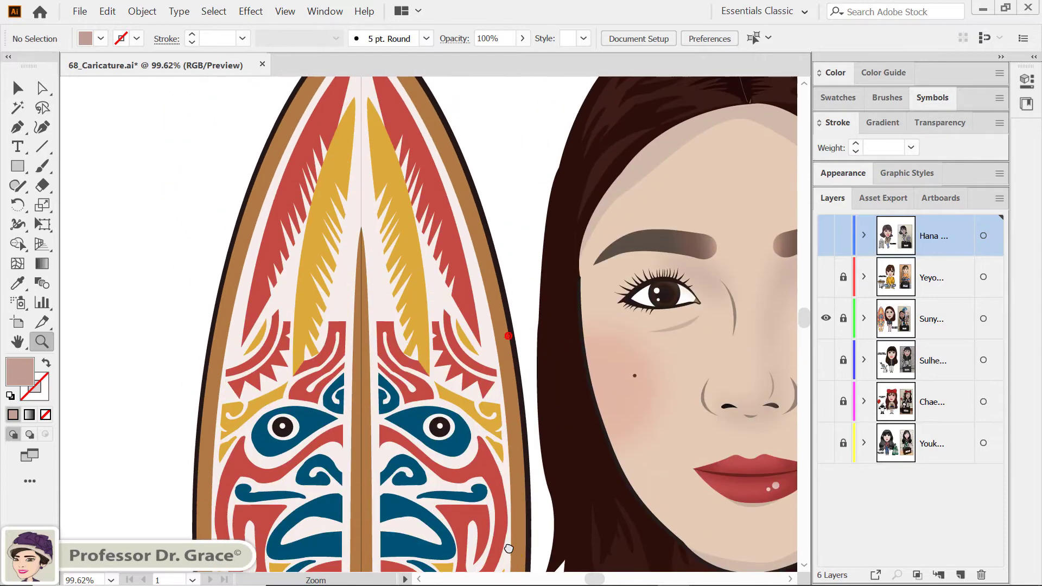
{"action": "mouse_move", "coordinate": [496, 400]}
{"action": "left_mouse_down"}
{"action": "mouse_move", "coordinate": [501, 508]}
{"action": "mouse_move", "coordinate": [484, 435]}
{"action": "mouse_move", "coordinate": [450, 377]}
{"action": "left_mouse_up"}
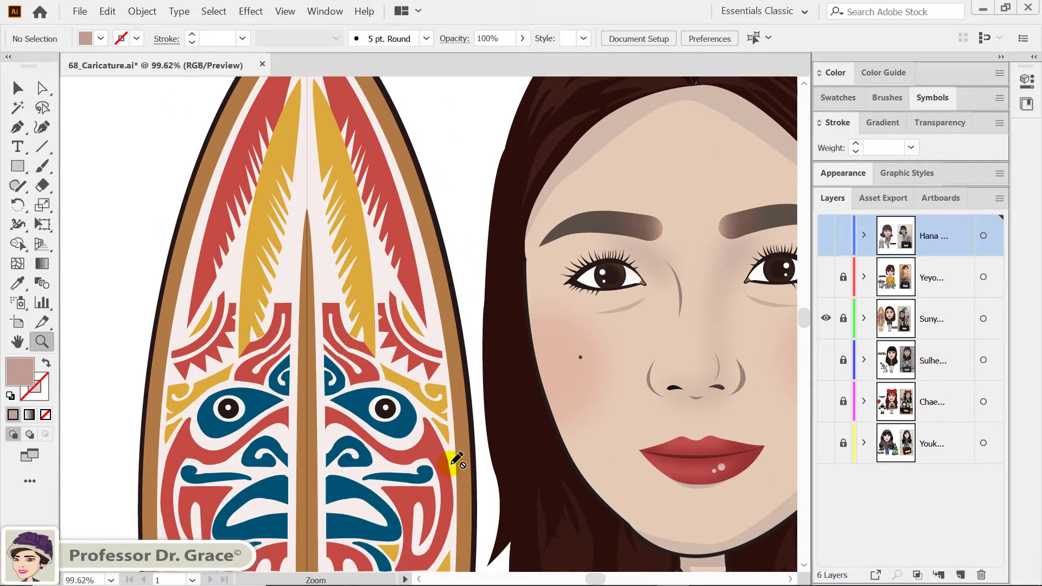
{"action": "key", "text": "ctrl+0"}
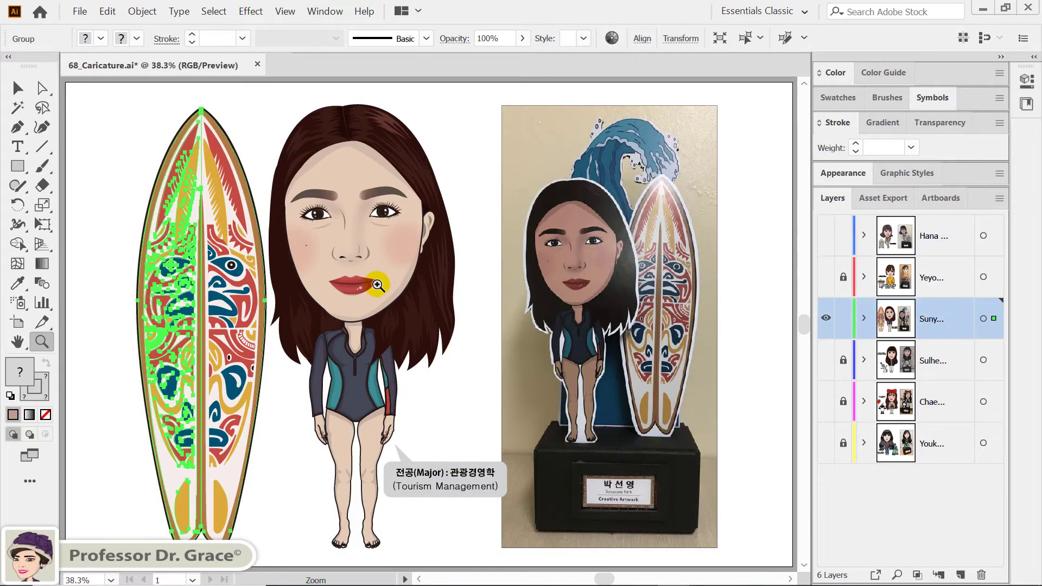
{"action": "key", "text": "ctrl+h"}
{"action": "key", "text": "ctrl+shift+a"}
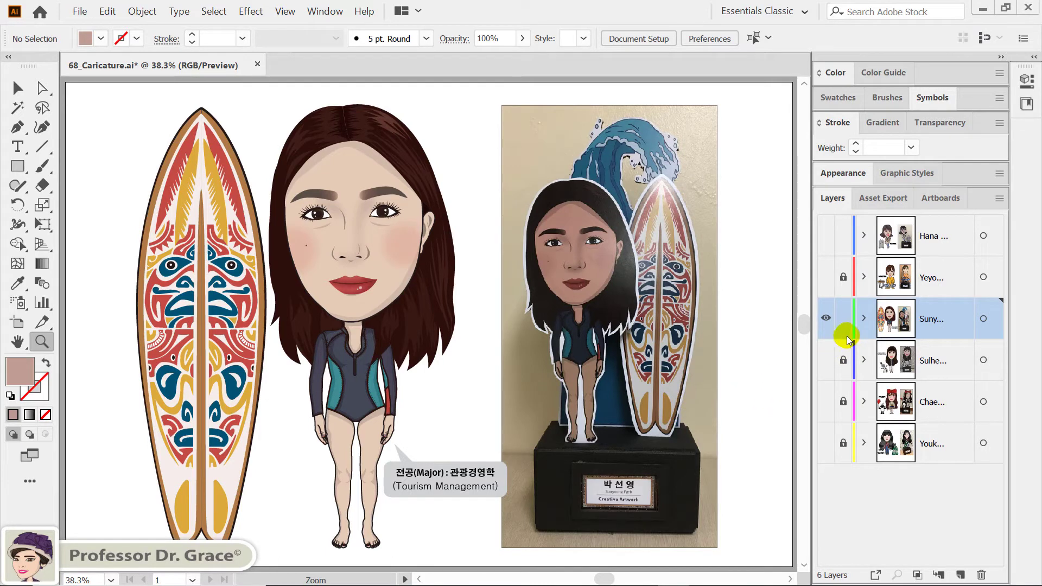
Hide the Suny layer, show the long-haired student's layer, and zoom onto her eyes.
{"action": "left_click", "coordinate": [826, 321]}
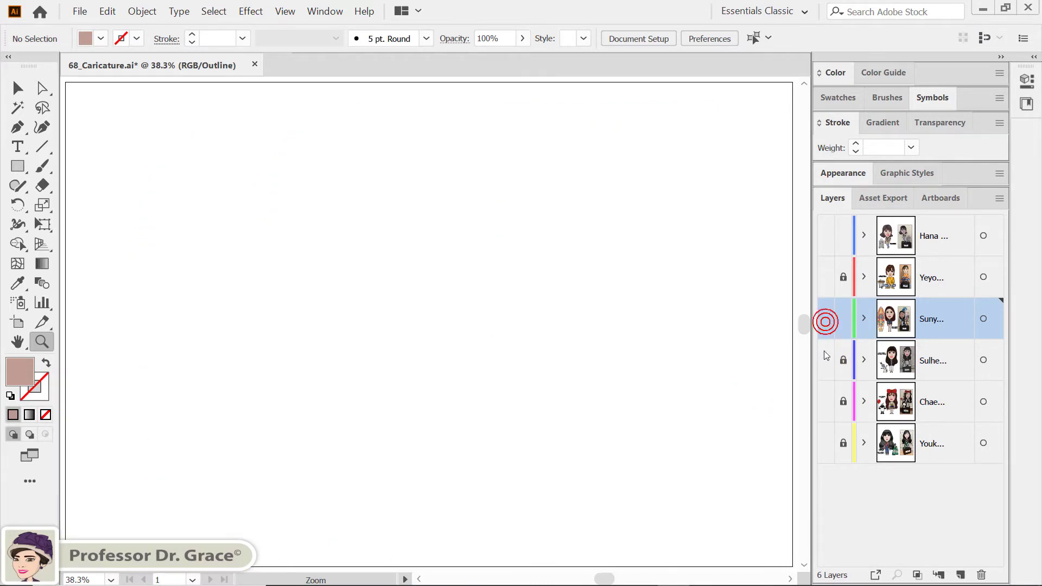
{"action": "left_click", "coordinate": [825, 362]}
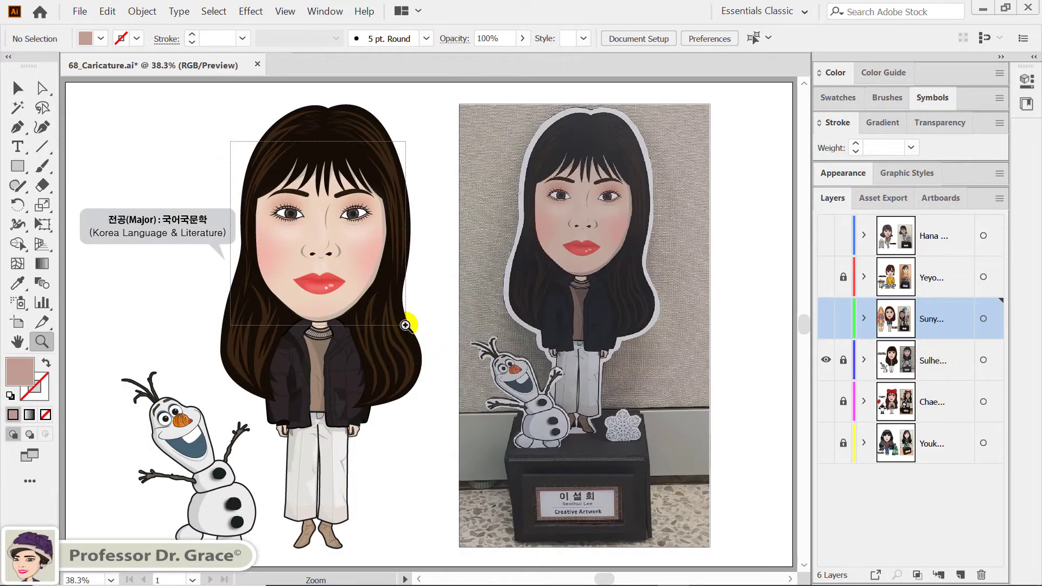
{"action": "left_click_drag", "start_coordinate": [396, 299], "coordinate": [405, 325]}
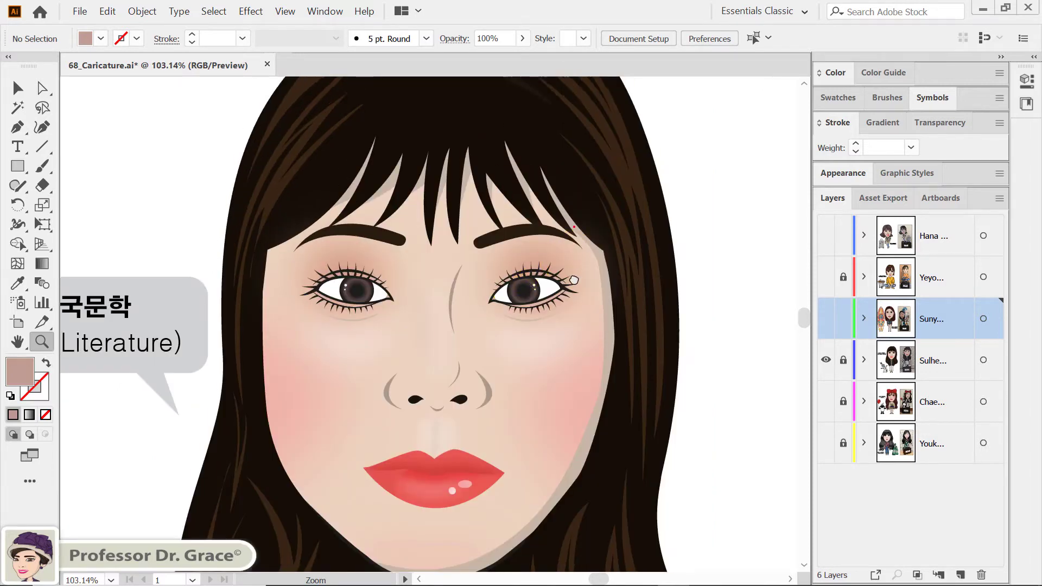
{"action": "scroll", "coordinate": [525, 265], "scroll_direction": "up", "scroll_amount": 5}
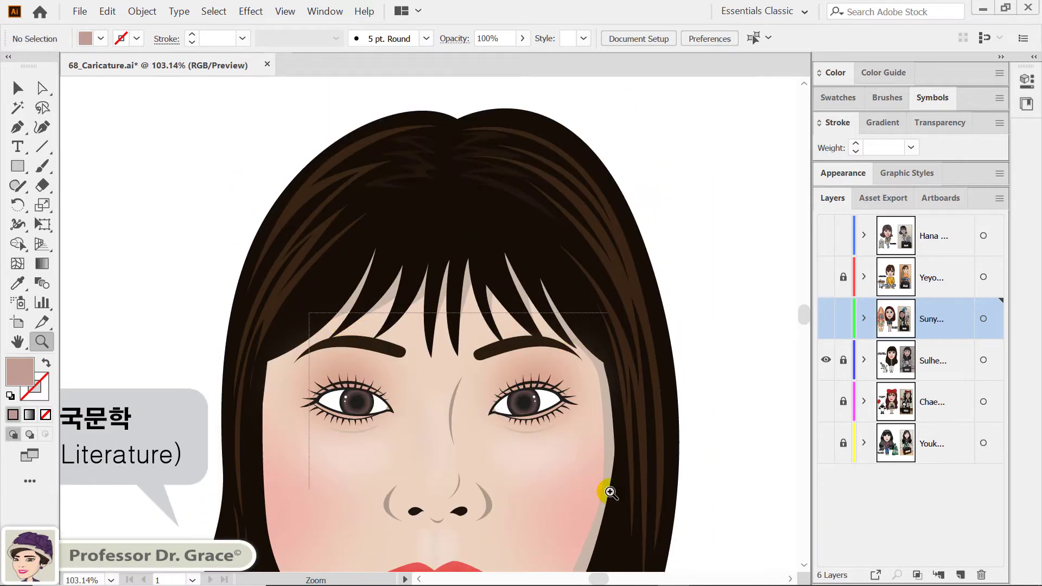
{"action": "left_click_drag", "start_coordinate": [610, 492], "coordinate": [608, 491]}
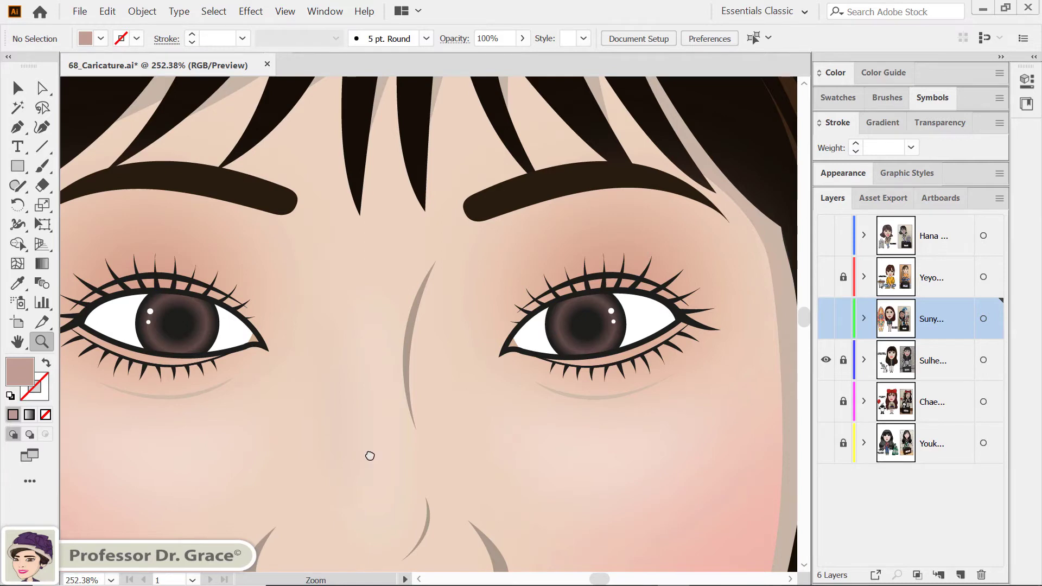
Pan over her nose, lips, chin, collar, hair and puffer jacket.
{"action": "left_click_drag", "start_coordinate": [369, 456], "coordinate": [536, 425]}
{"action": "left_click_drag", "start_coordinate": [644, 496], "coordinate": [505, 342]}
{"action": "left_click_drag", "start_coordinate": [626, 529], "coordinate": [535, 291]}
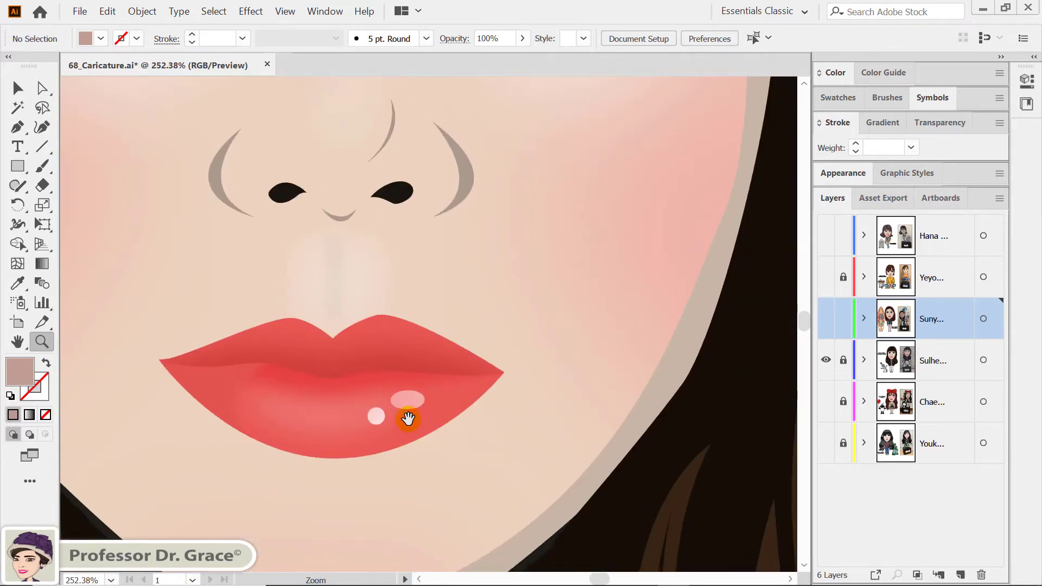
{"action": "left_click_drag", "start_coordinate": [337, 457], "coordinate": [523, 267]}
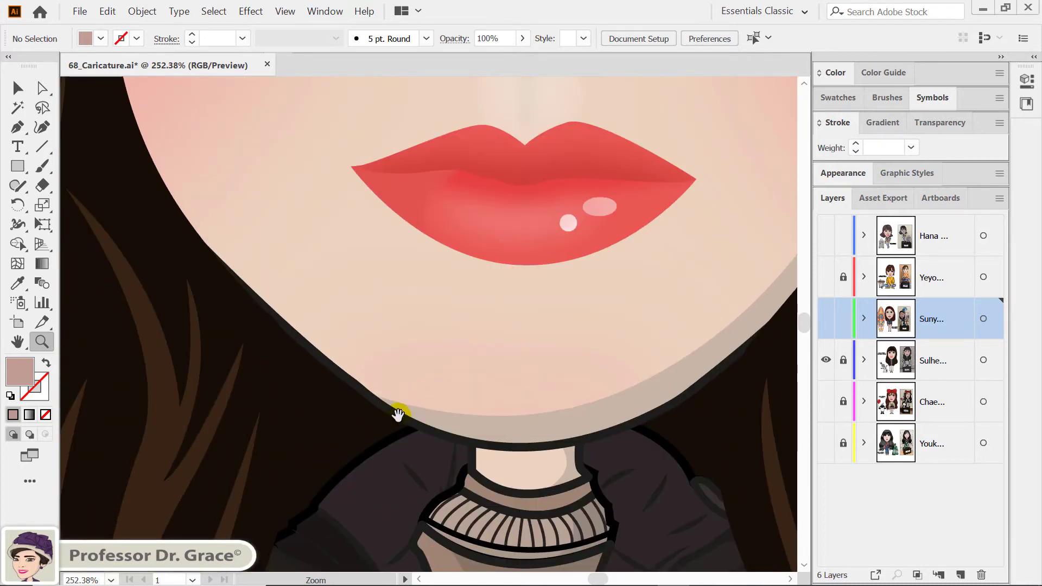
{"action": "left_click_drag", "start_coordinate": [400, 412], "coordinate": [440, 210]}
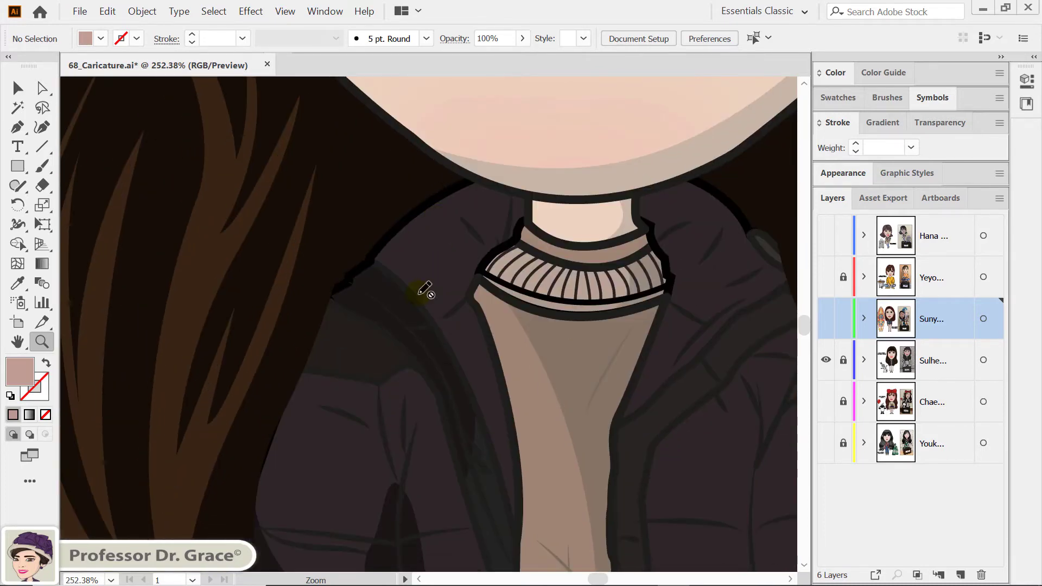
{"action": "left_click_drag", "start_coordinate": [321, 355], "coordinate": [476, 170]}
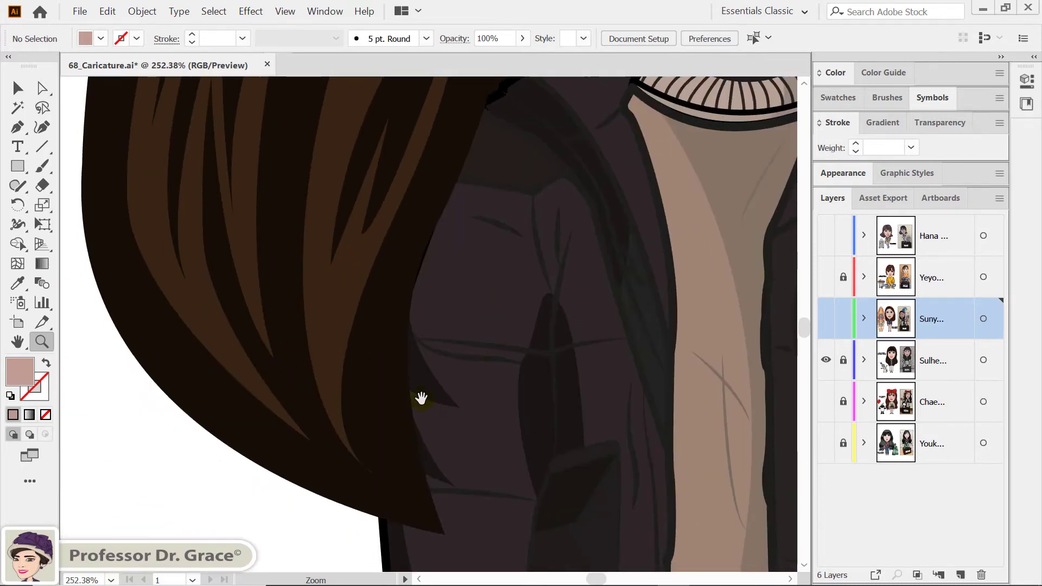
Pan over the snowman's twig arm, carrot nose and buttoned body, then fit the artboard.
{"action": "mouse_move", "coordinate": [421, 399]}
{"action": "left_mouse_down"}
{"action": "mouse_move", "coordinate": [298, 142]}
{"action": "mouse_move", "coordinate": [240, 48]}
{"action": "left_mouse_up"}
{"action": "mouse_move", "coordinate": [333, 324]}
{"action": "left_mouse_down"}
{"action": "mouse_move", "coordinate": [505, 249]}
{"action": "mouse_move", "coordinate": [665, 205]}
{"action": "left_mouse_up"}
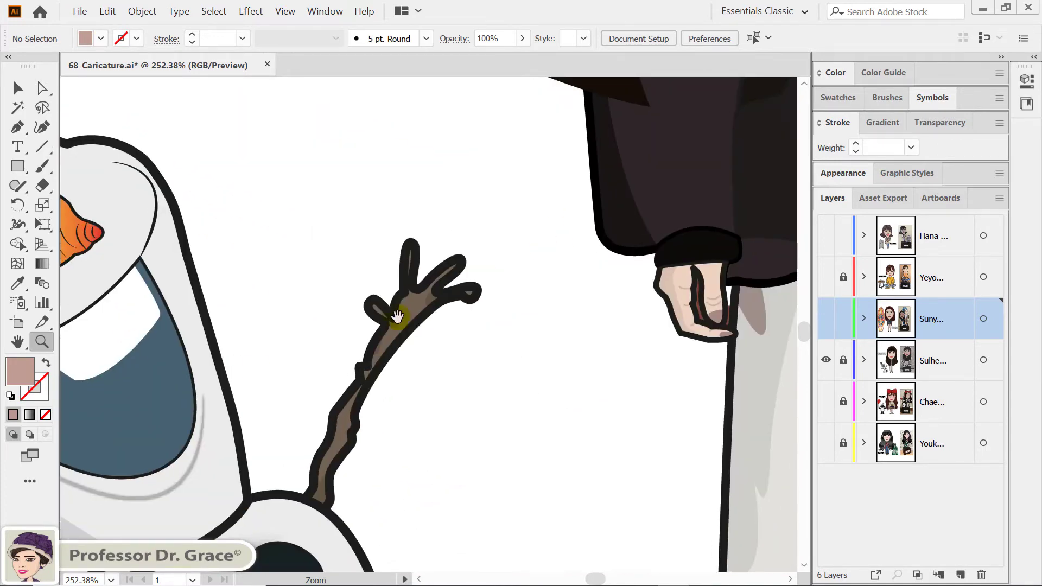
{"action": "mouse_move", "coordinate": [397, 317]}
{"action": "left_mouse_down"}
{"action": "mouse_move", "coordinate": [458, 391]}
{"action": "mouse_move", "coordinate": [670, 446]}
{"action": "left_mouse_up"}
{"action": "mouse_move", "coordinate": [588, 379]}
{"action": "left_mouse_down"}
{"action": "mouse_move", "coordinate": [633, 468]}
{"action": "mouse_move", "coordinate": [435, 124]}
{"action": "left_mouse_up"}
{"action": "left_click_drag", "start_coordinate": [516, 344], "coordinate": [478, 250]}
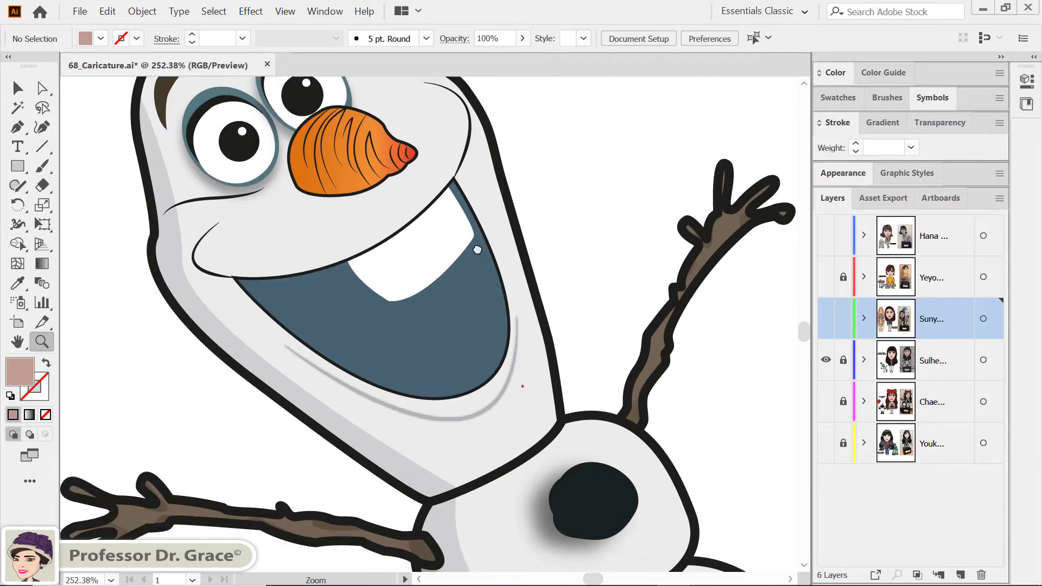
{"action": "left_click_drag", "start_coordinate": [526, 436], "coordinate": [456, 251]}
{"action": "mouse_move", "coordinate": [517, 326]}
{"action": "left_mouse_down"}
{"action": "mouse_move", "coordinate": [568, 247]}
{"action": "mouse_move", "coordinate": [449, 140]}
{"action": "mouse_move", "coordinate": [382, 393]}
{"action": "mouse_move", "coordinate": [228, 437]}
{"action": "left_mouse_up"}
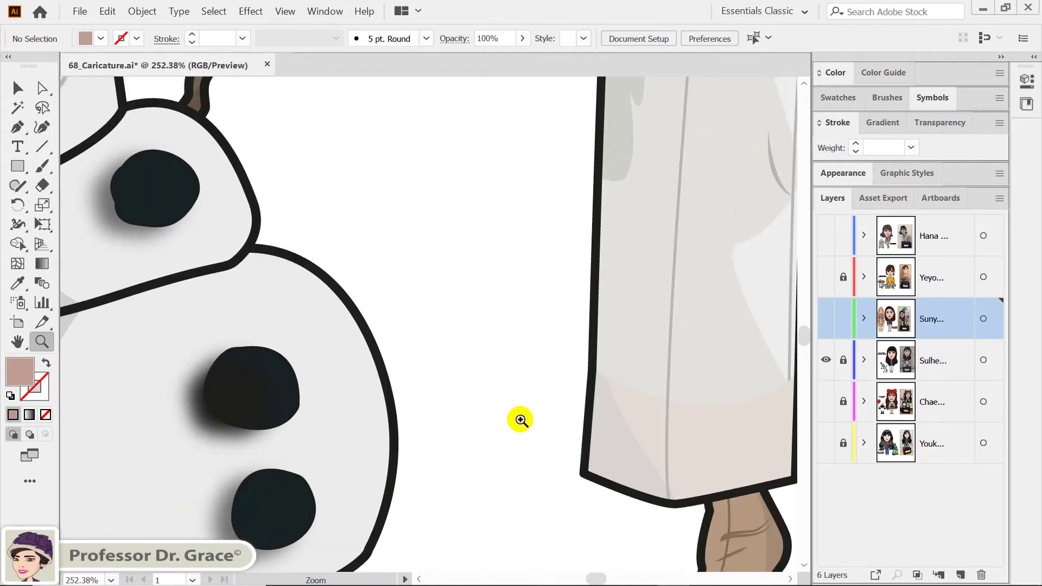
{"action": "key", "text": "ctrl+0"}
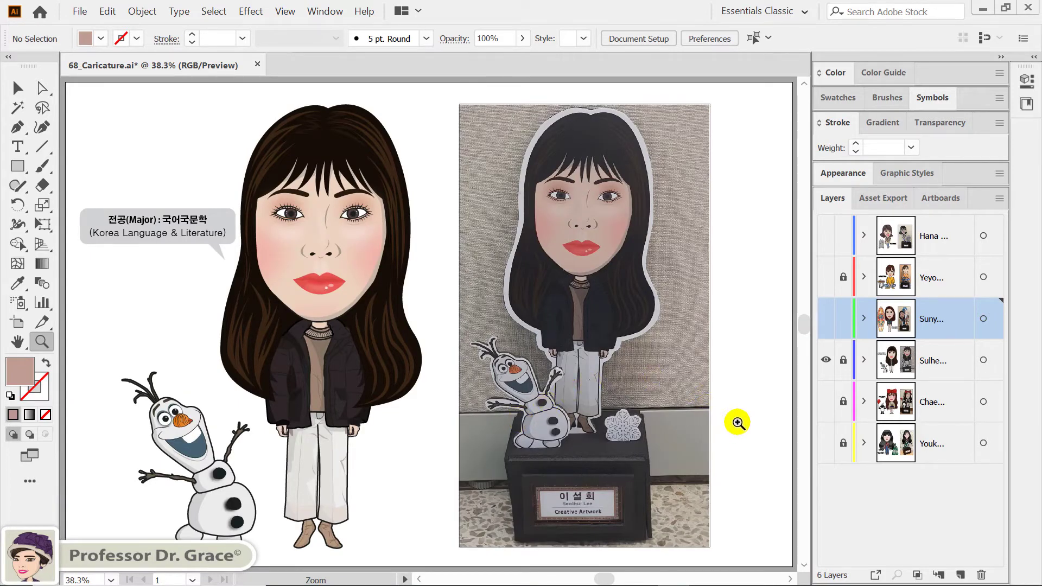
Hide the Olaf layer, show the Chae layer, and zoom onto the caricature's face.
{"action": "left_click", "coordinate": [826, 360], "text": "ctrl"}
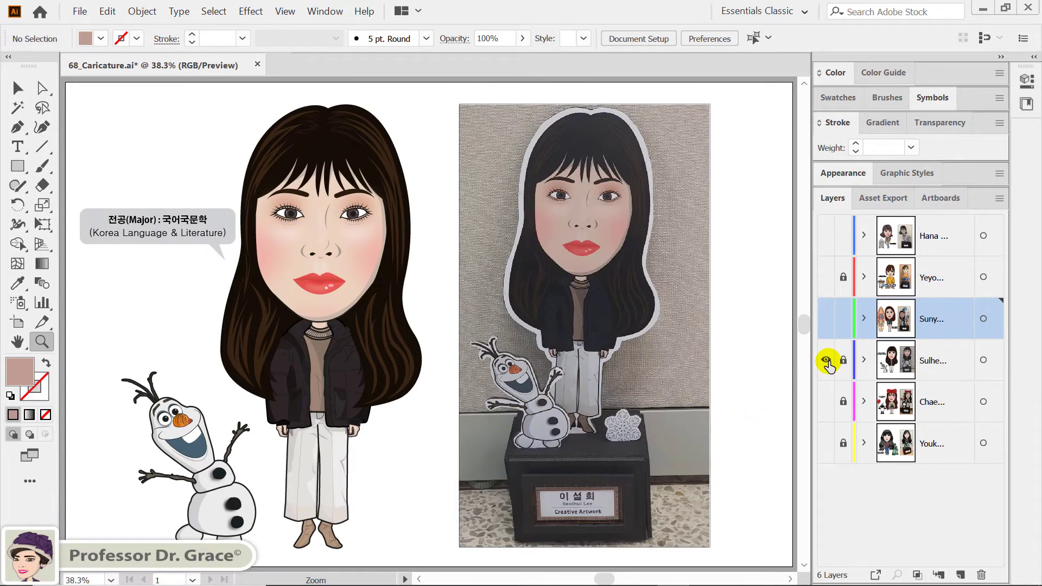
{"action": "left_click", "coordinate": [939, 401]}
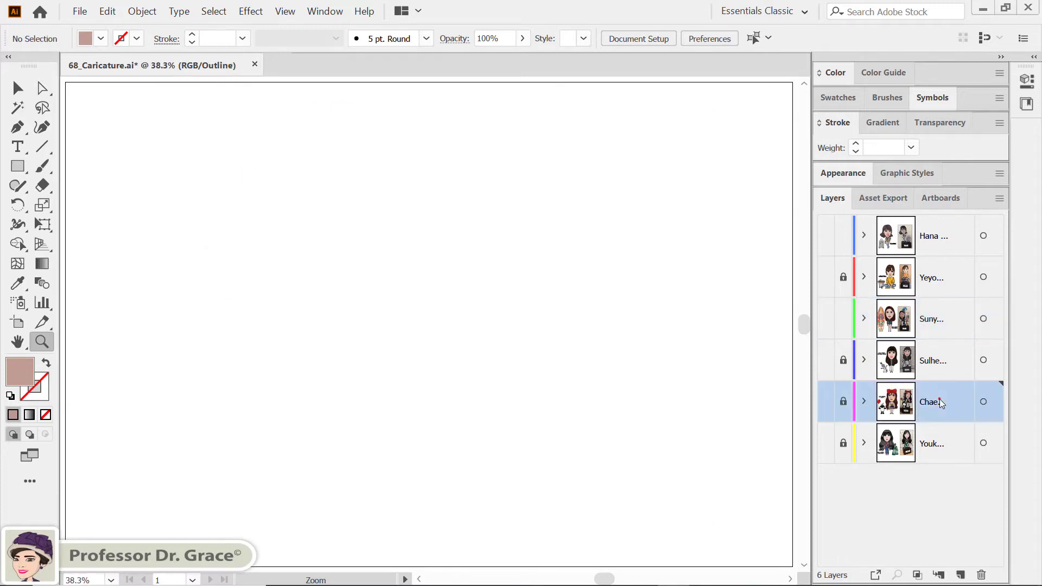
{"action": "left_click", "coordinate": [825, 403]}
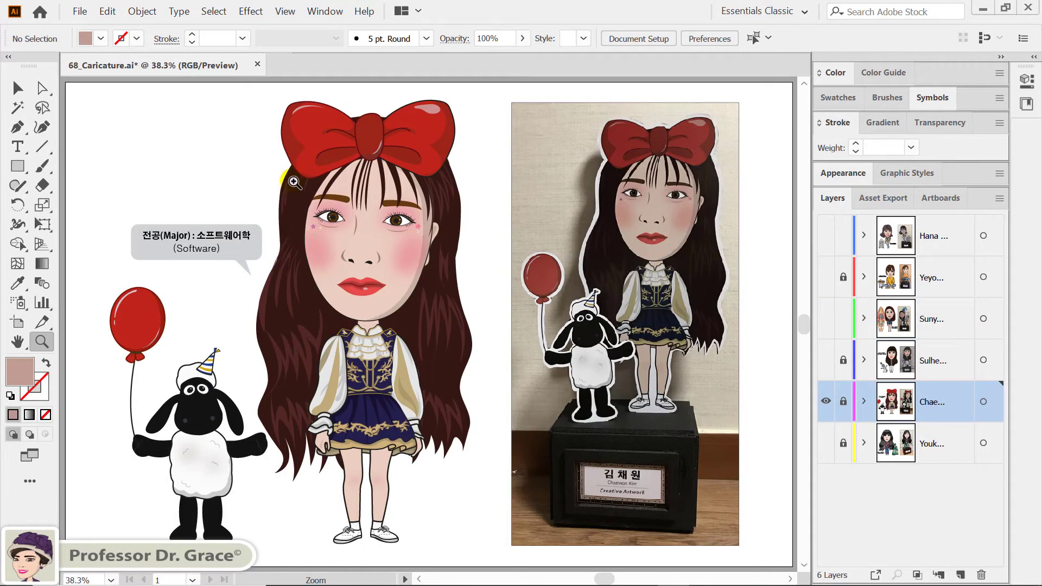
{"action": "left_click_drag", "start_coordinate": [425, 283], "coordinate": [450, 295]}
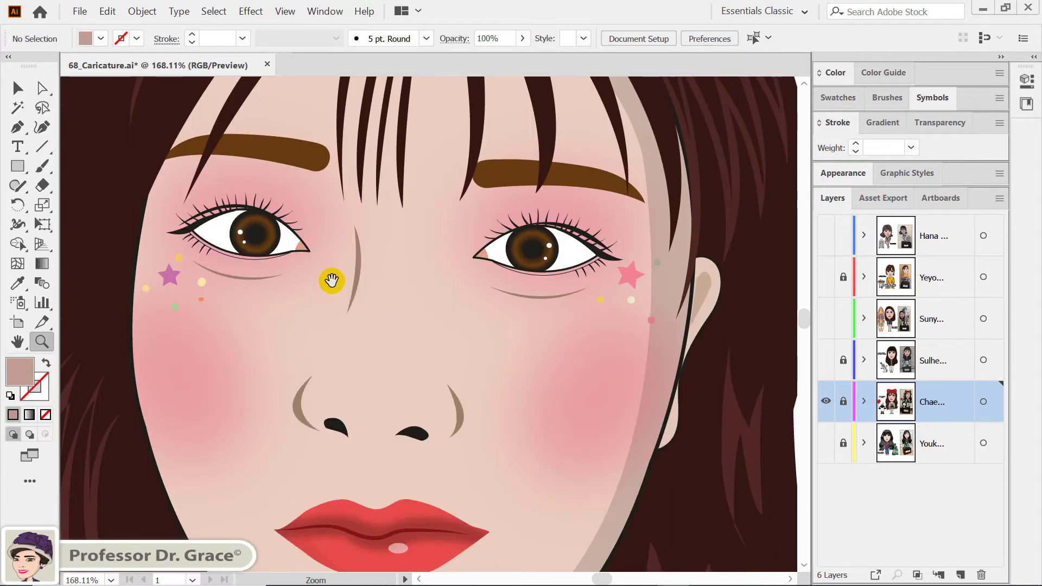
Pan down over the red bow, eyes, red lips, collar, vest, skirt and legs.
{"action": "left_click_drag", "start_coordinate": [326, 282], "coordinate": [384, 486]}
{"action": "mouse_move", "coordinate": [404, 103]}
{"action": "left_mouse_down"}
{"action": "mouse_move", "coordinate": [407, 426]}
{"action": "mouse_move", "coordinate": [418, 272]}
{"action": "left_mouse_up"}
{"action": "left_click_drag", "start_coordinate": [461, 473], "coordinate": [461, 425]}
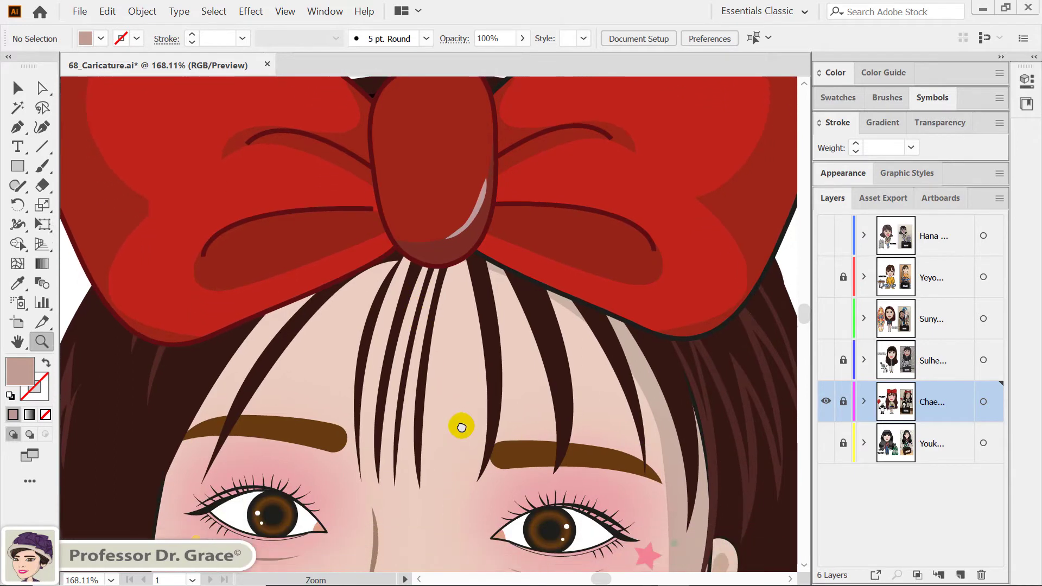
{"action": "left_click_drag", "start_coordinate": [463, 498], "coordinate": [442, 356]}
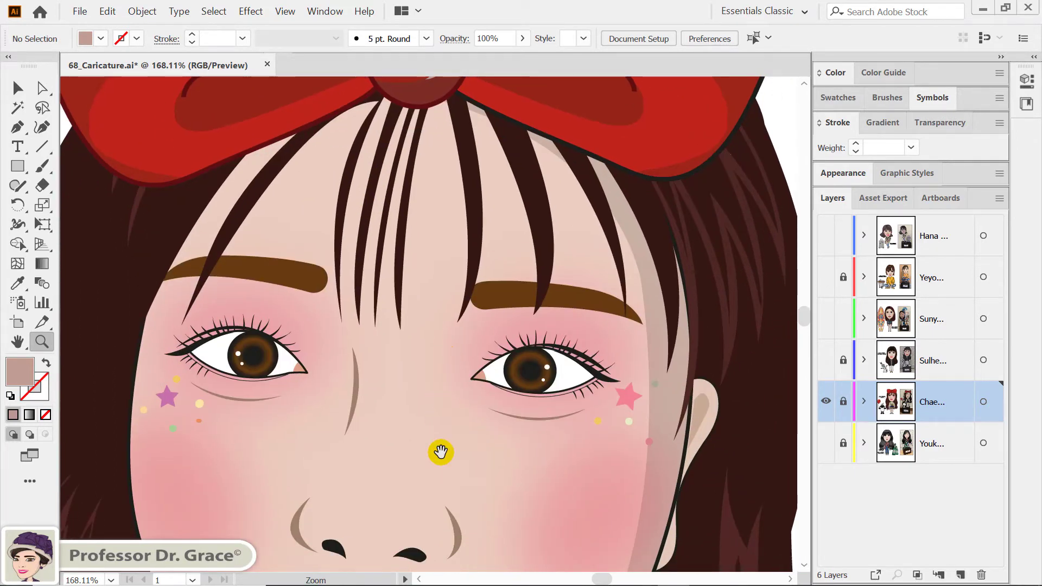
{"action": "left_click_drag", "start_coordinate": [440, 473], "coordinate": [410, 349]}
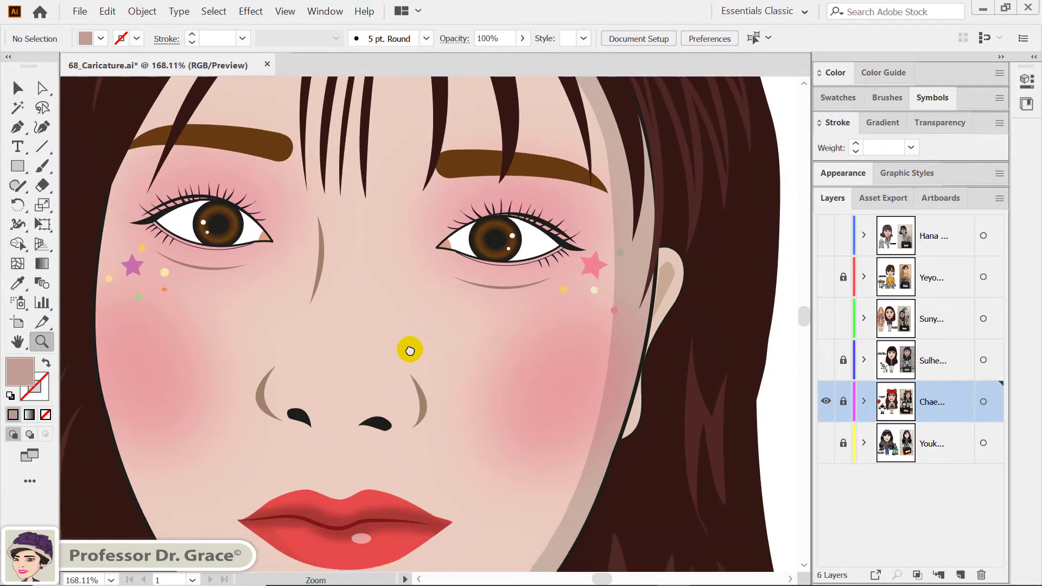
{"action": "left_click_drag", "start_coordinate": [380, 454], "coordinate": [367, 251]}
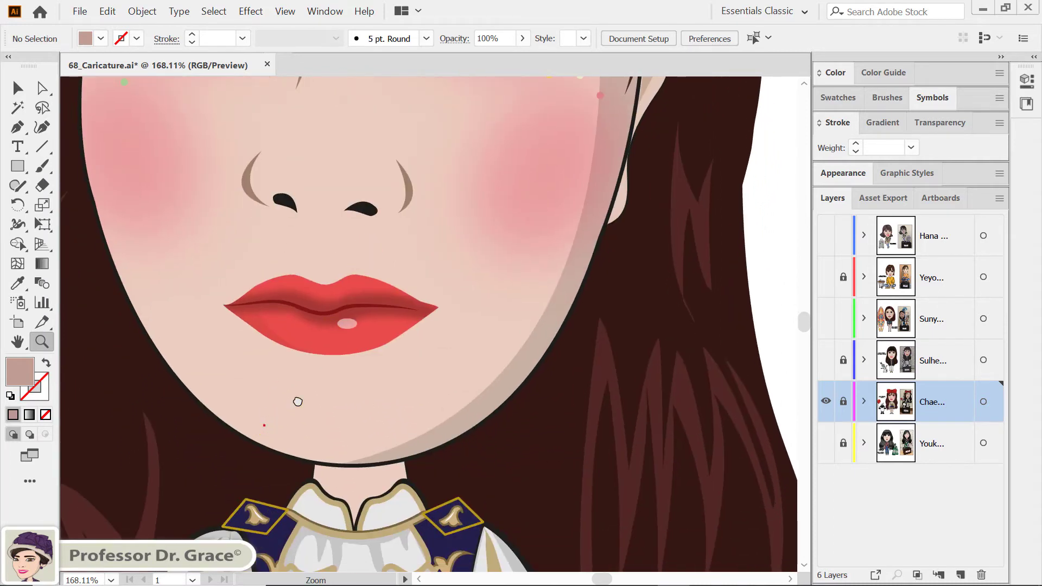
{"action": "left_click_drag", "start_coordinate": [263, 430], "coordinate": [352, 174]}
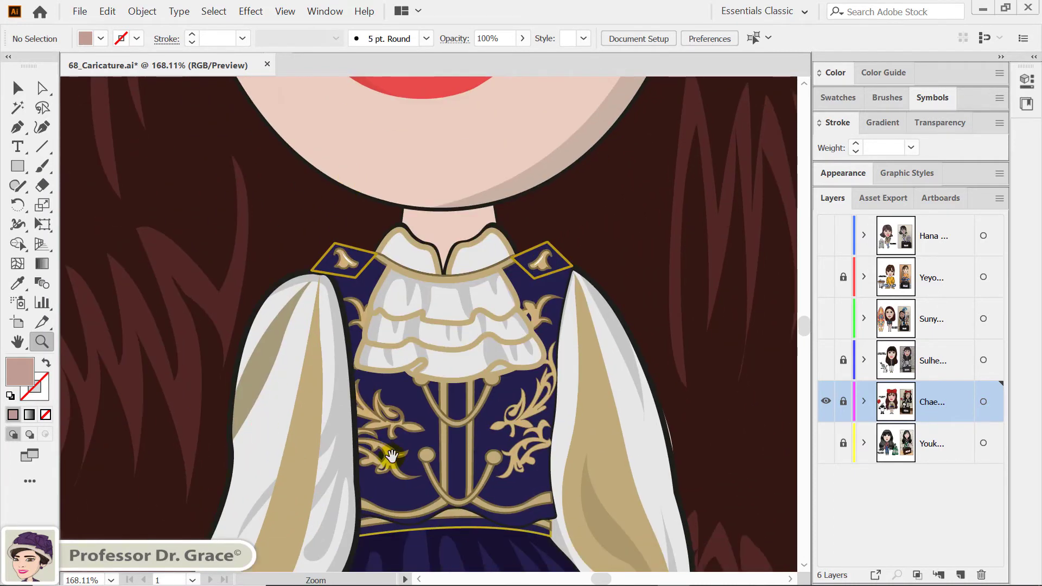
{"action": "mouse_move", "coordinate": [392, 456]}
{"action": "left_mouse_down"}
{"action": "mouse_move", "coordinate": [361, 314]}
{"action": "mouse_move", "coordinate": [388, 407]}
{"action": "left_mouse_up"}
{"action": "mouse_move", "coordinate": [373, 488]}
{"action": "left_mouse_down"}
{"action": "mouse_move", "coordinate": [380, 383]}
{"action": "mouse_move", "coordinate": [438, 454]}
{"action": "mouse_move", "coordinate": [426, 566]}
{"action": "mouse_move", "coordinate": [437, 254]}
{"action": "mouse_move", "coordinate": [668, 407]}
{"action": "left_mouse_up"}
Inspect the sheep's balloon and party hat, fit the artboard, and toggle Outline mode on and off.
{"action": "left_click_drag", "start_coordinate": [422, 387], "coordinate": [634, 477]}
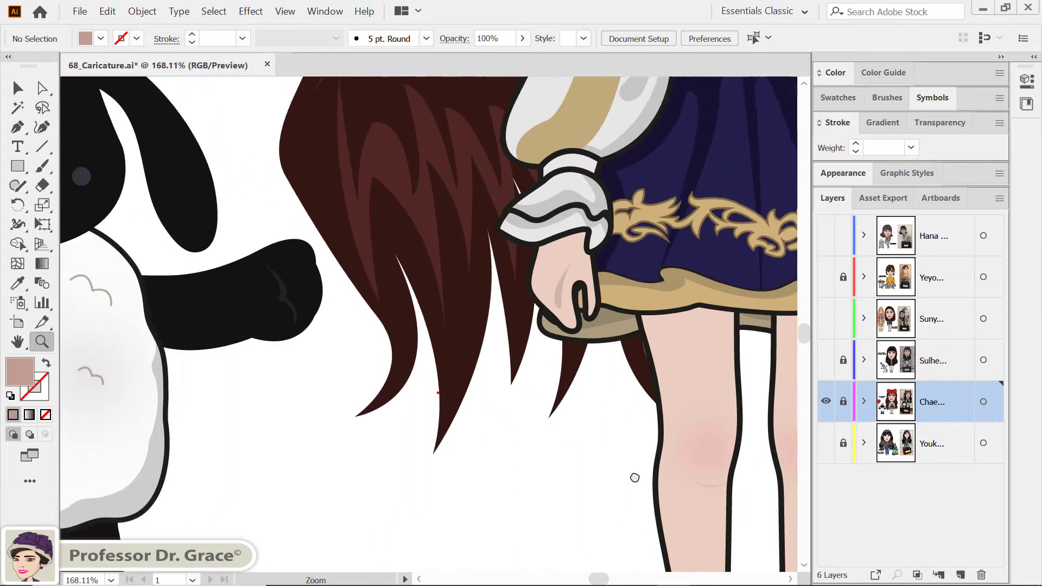
{"action": "mouse_move", "coordinate": [264, 325]}
{"action": "left_mouse_down"}
{"action": "mouse_move", "coordinate": [419, 289]}
{"action": "mouse_move", "coordinate": [560, 384]}
{"action": "mouse_move", "coordinate": [644, 419]}
{"action": "left_mouse_up"}
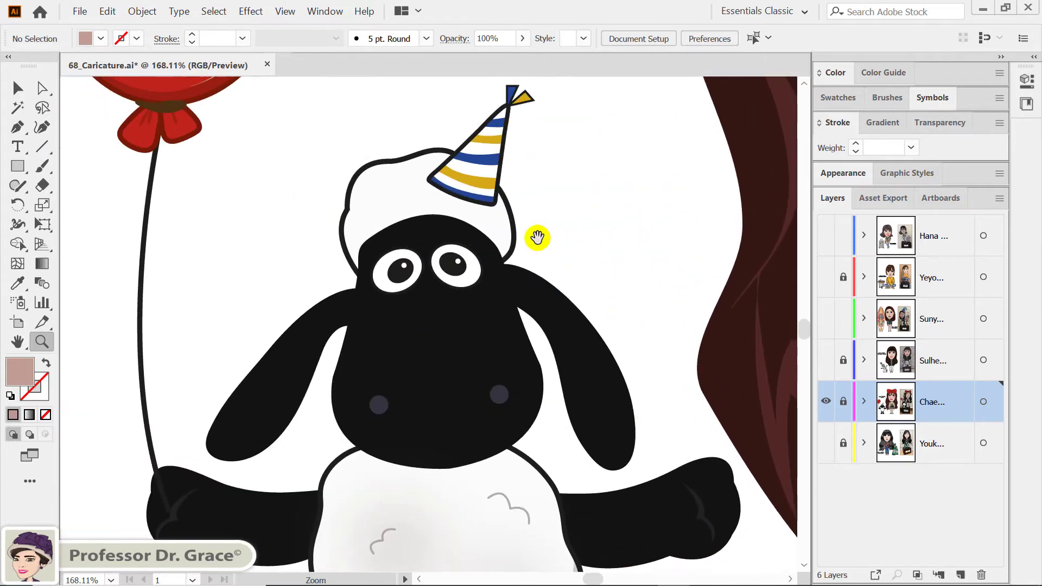
{"action": "mouse_move", "coordinate": [538, 239]}
{"action": "left_mouse_down"}
{"action": "mouse_move", "coordinate": [591, 489]}
{"action": "mouse_move", "coordinate": [519, 144]}
{"action": "left_mouse_up"}
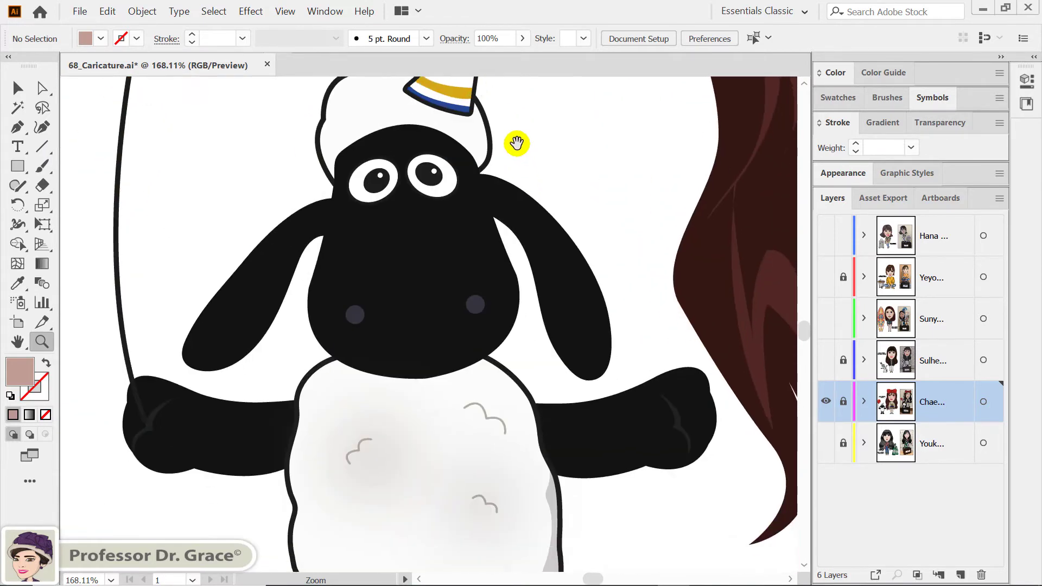
{"action": "mouse_move", "coordinate": [499, 387]}
{"action": "left_mouse_down"}
{"action": "mouse_move", "coordinate": [442, 139]}
{"action": "mouse_move", "coordinate": [442, 66]}
{"action": "mouse_move", "coordinate": [405, 263]}
{"action": "left_mouse_up"}
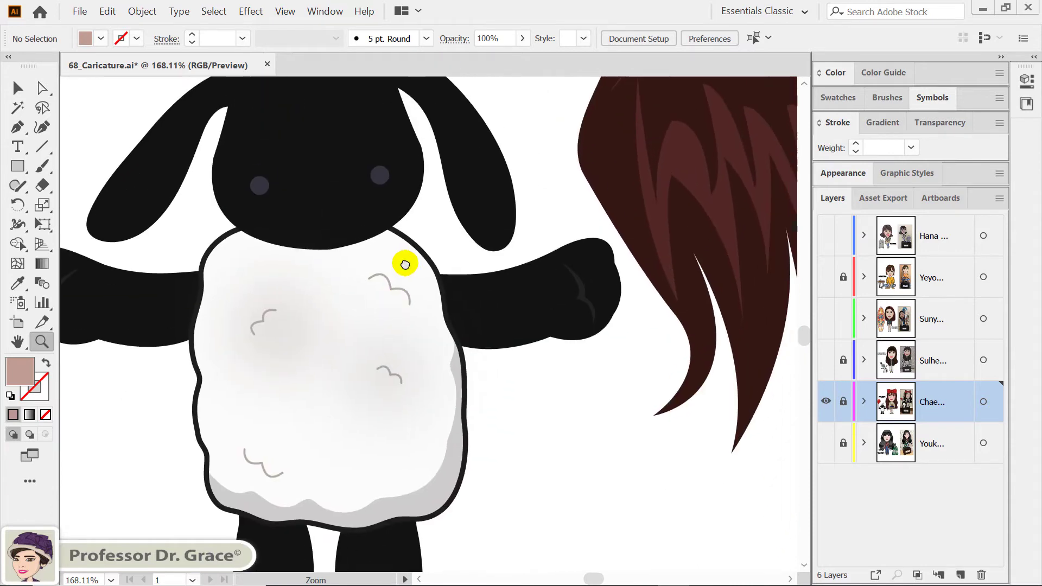
{"action": "key", "text": "ctrl+0"}
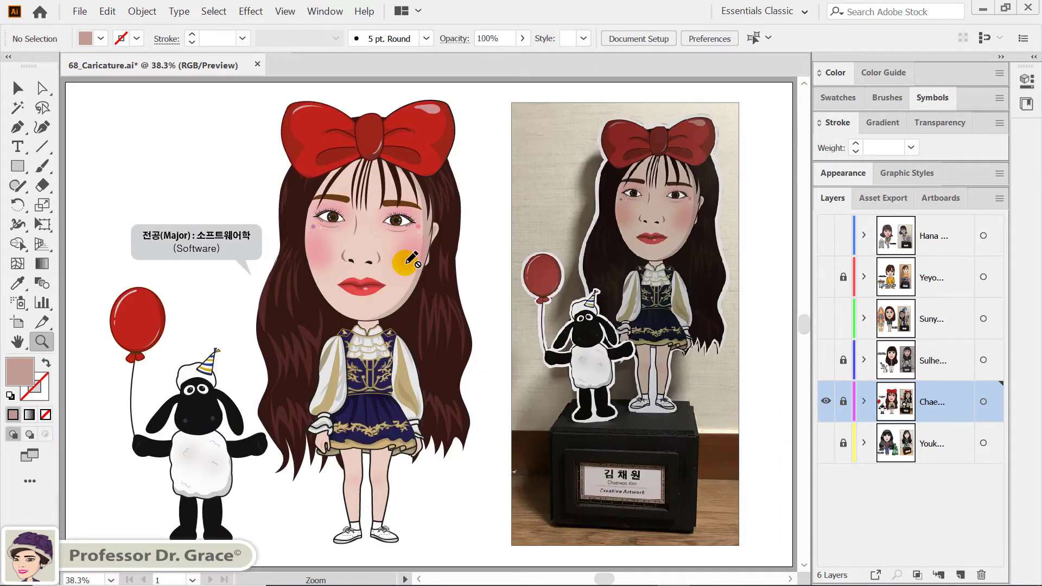
{"action": "key", "text": "ctrl+y"}
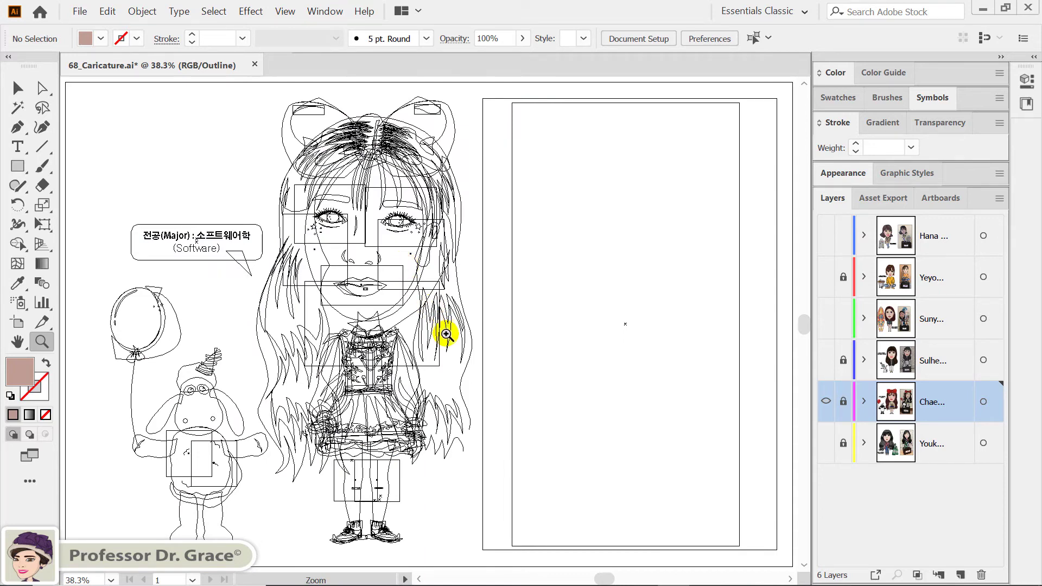
{"action": "key", "text": "ctrl+y"}
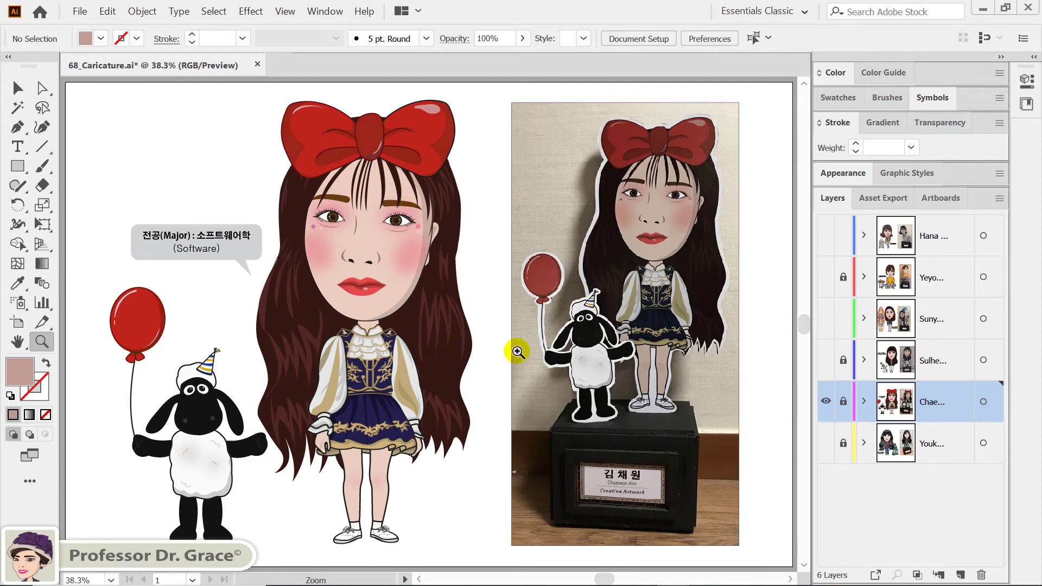
Swap the red-bow caricature for the long-haired student's layer and zoom in on her eyes.
{"action": "left_click", "coordinate": [826, 401], "text": "ctrl"}
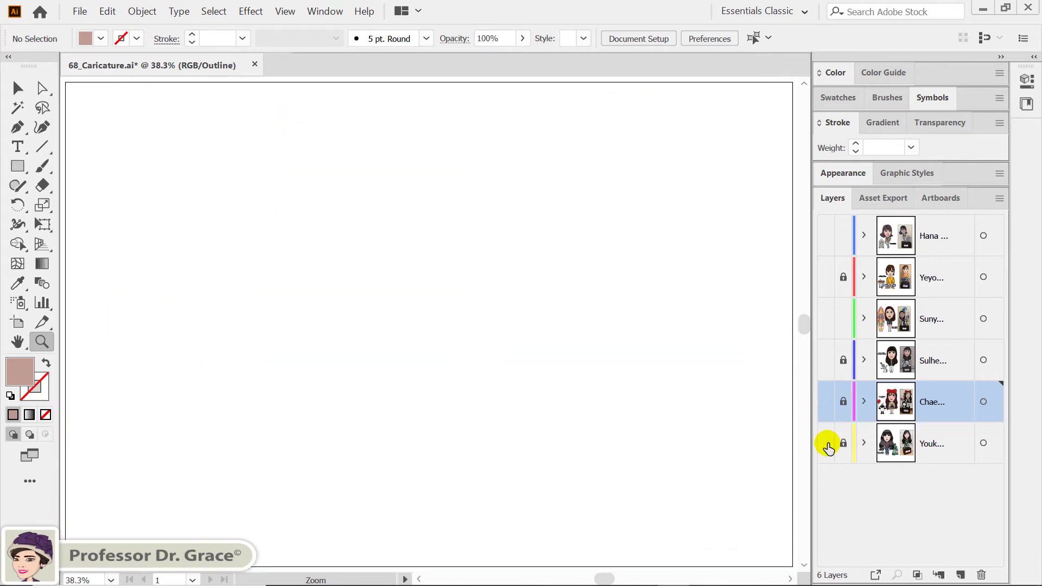
{"action": "left_click", "coordinate": [827, 445]}
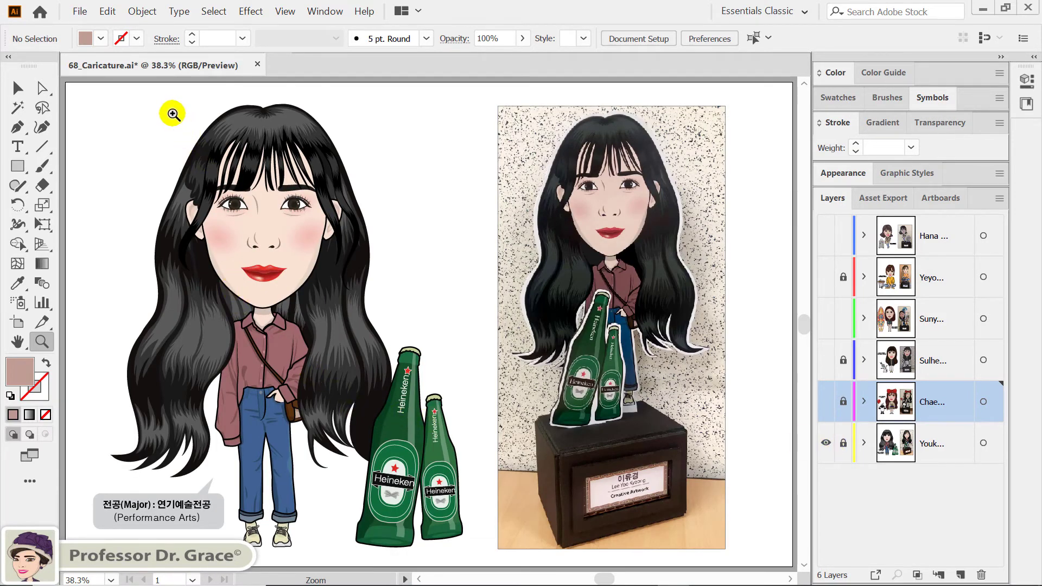
{"action": "left_click_drag", "start_coordinate": [163, 114], "coordinate": [353, 314]}
{"action": "left_click_drag", "start_coordinate": [446, 315], "coordinate": [591, 380]}
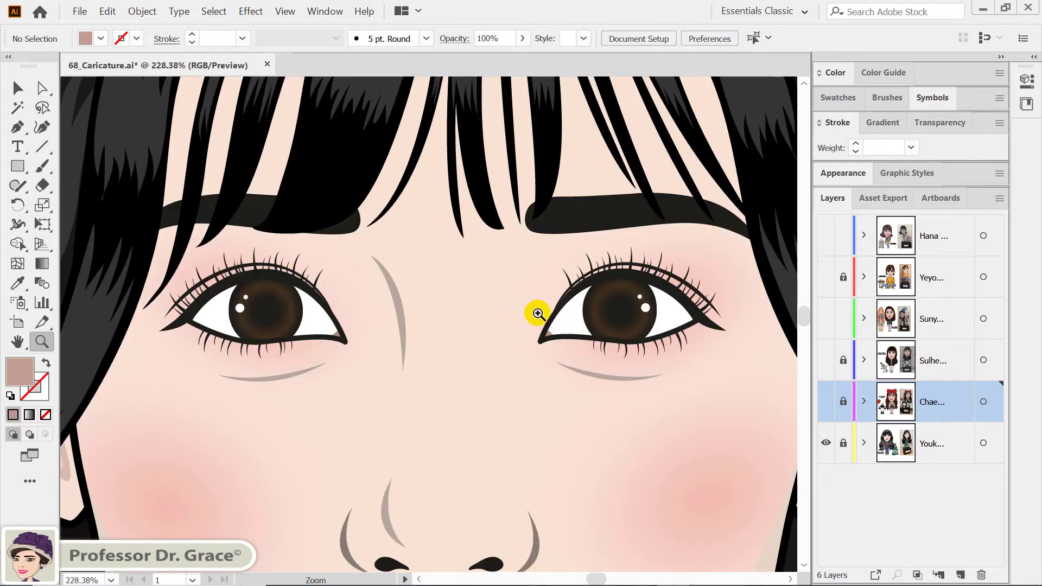
Pan from the top of the hair through the bangs, eyes, nose, red lips and jawline.
{"action": "left_click_drag", "start_coordinate": [507, 239], "coordinate": [507, 500]}
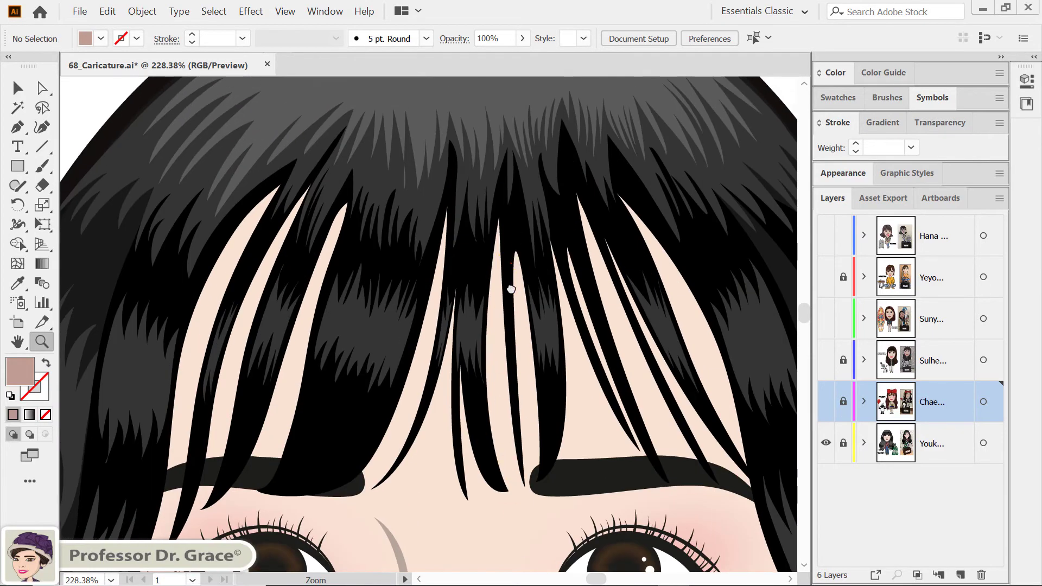
{"action": "mouse_move", "coordinate": [509, 289]}
{"action": "left_mouse_down"}
{"action": "mouse_move", "coordinate": [511, 440]}
{"action": "mouse_move", "coordinate": [514, 383]}
{"action": "left_mouse_up"}
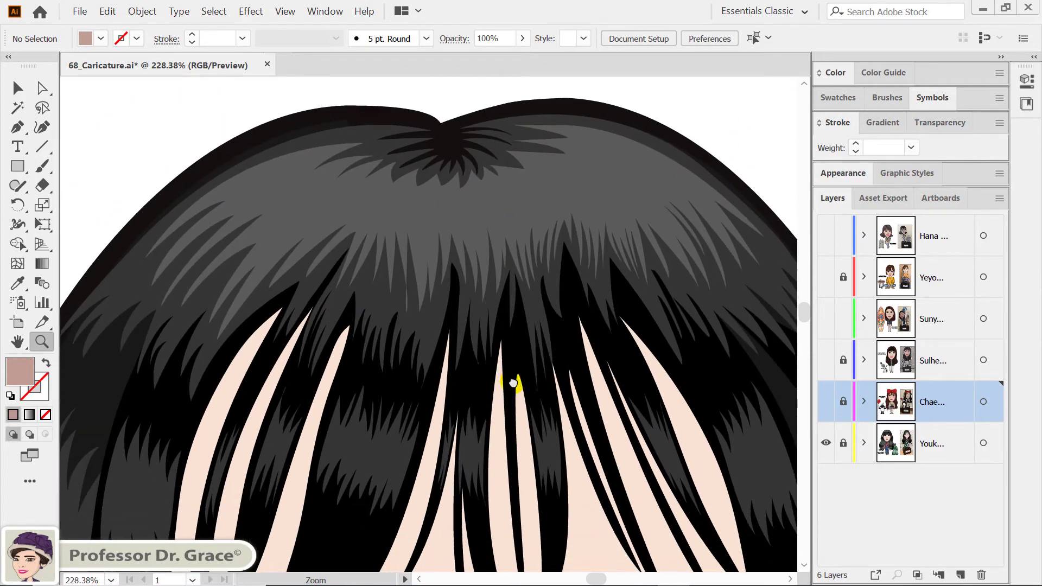
{"action": "left_click_drag", "start_coordinate": [394, 472], "coordinate": [543, 343]}
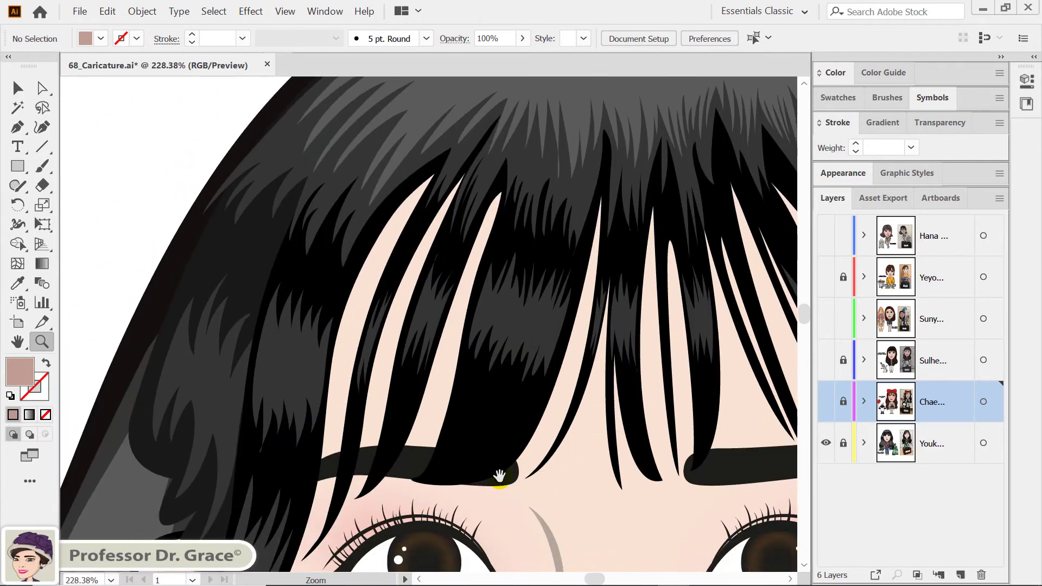
{"action": "left_click_drag", "start_coordinate": [499, 476], "coordinate": [462, 268]}
{"action": "left_click_drag", "start_coordinate": [400, 477], "coordinate": [436, 286]}
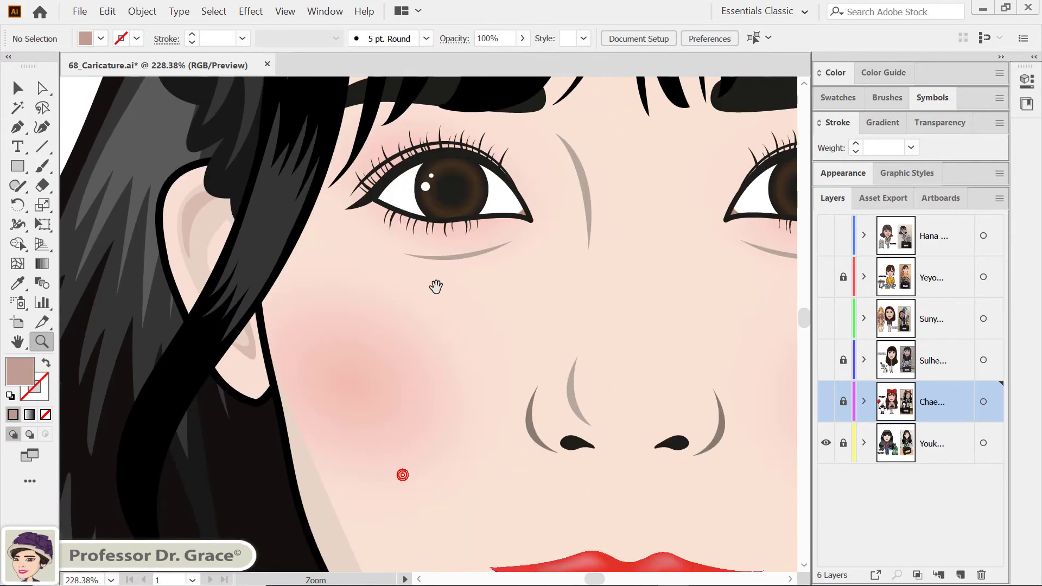
{"action": "left_click_drag", "start_coordinate": [484, 463], "coordinate": [379, 309]}
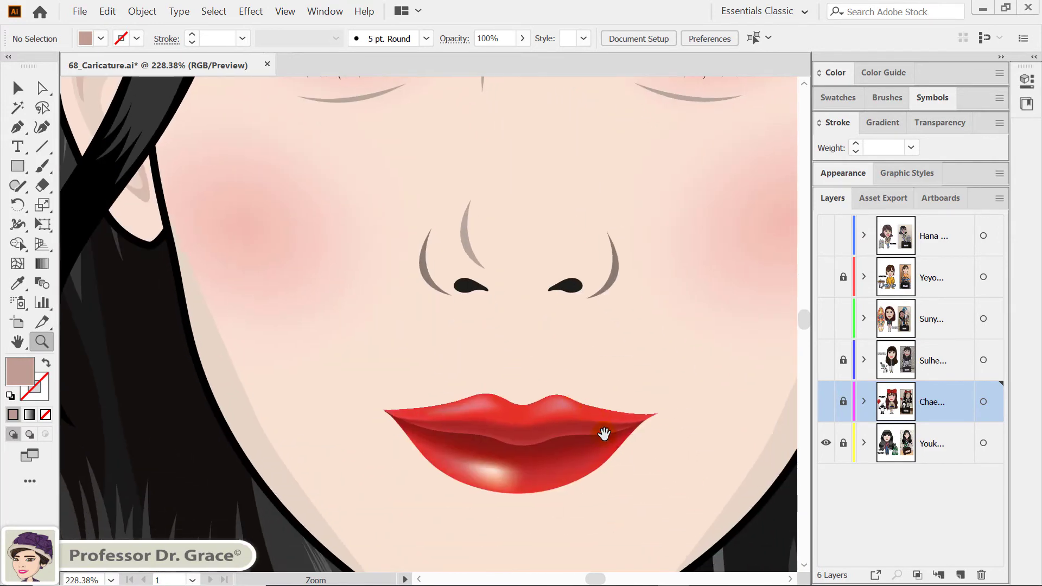
{"action": "mouse_move", "coordinate": [604, 434]}
{"action": "left_mouse_down"}
{"action": "mouse_move", "coordinate": [434, 440]}
{"action": "mouse_move", "coordinate": [320, 470]}
{"action": "left_mouse_up"}
{"action": "mouse_move", "coordinate": [589, 326]}
{"action": "left_mouse_down"}
{"action": "mouse_move", "coordinate": [373, 442]}
{"action": "mouse_move", "coordinate": [449, 298]}
{"action": "mouse_move", "coordinate": [496, 239]}
{"action": "mouse_move", "coordinate": [414, 376]}
{"action": "mouse_move", "coordinate": [421, 267]}
{"action": "left_mouse_up"}
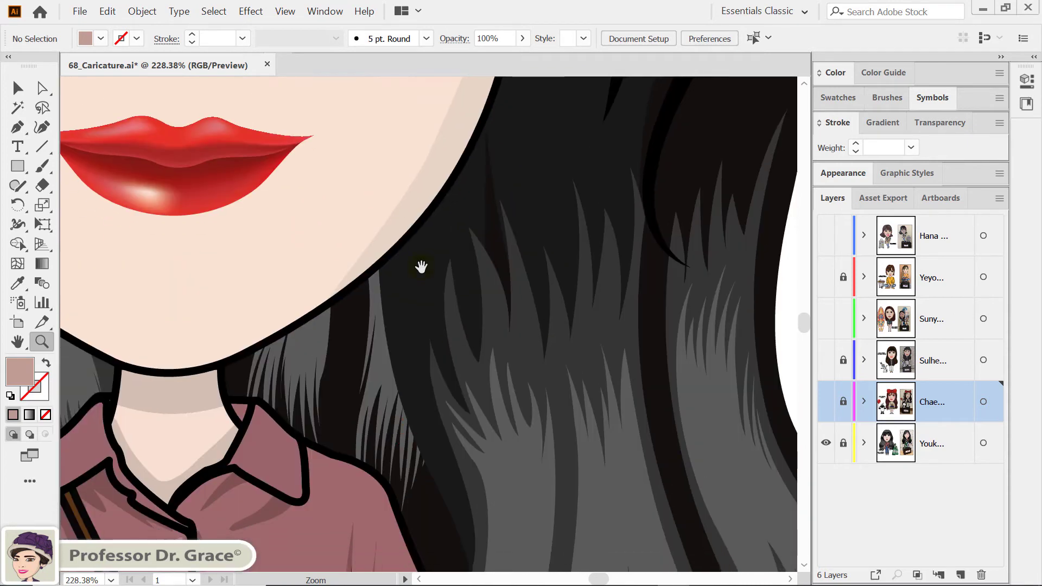
Pan down over the shirt collar, waist, jeans, rolled cuffs and sneakers.
{"action": "left_click_drag", "start_coordinate": [324, 484], "coordinate": [426, 326]}
{"action": "left_click_drag", "start_coordinate": [310, 452], "coordinate": [421, 289]}
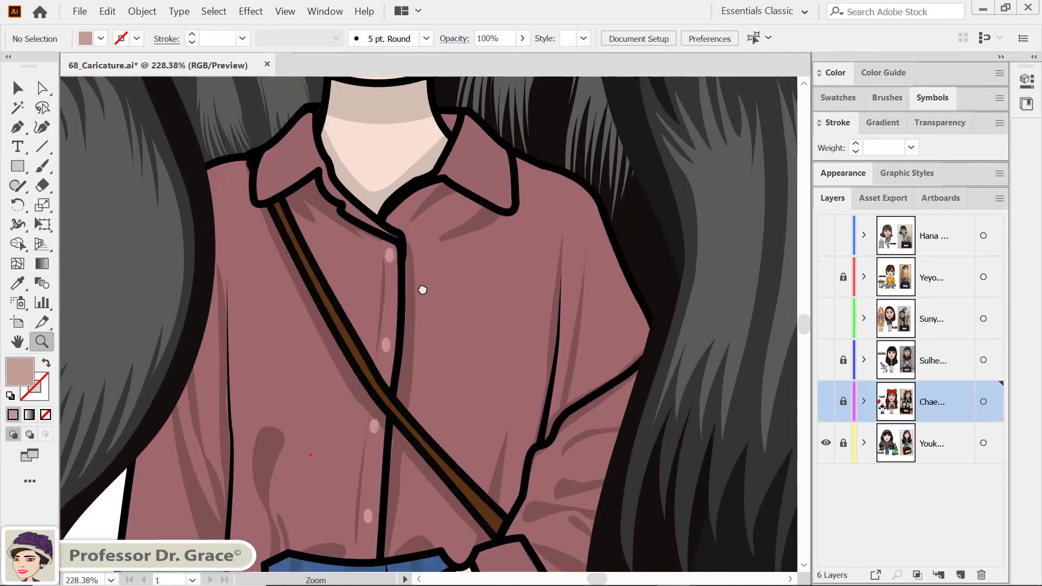
{"action": "left_click_drag", "start_coordinate": [374, 488], "coordinate": [368, 409]}
{"action": "left_click_drag", "start_coordinate": [344, 470], "coordinate": [429, 253]}
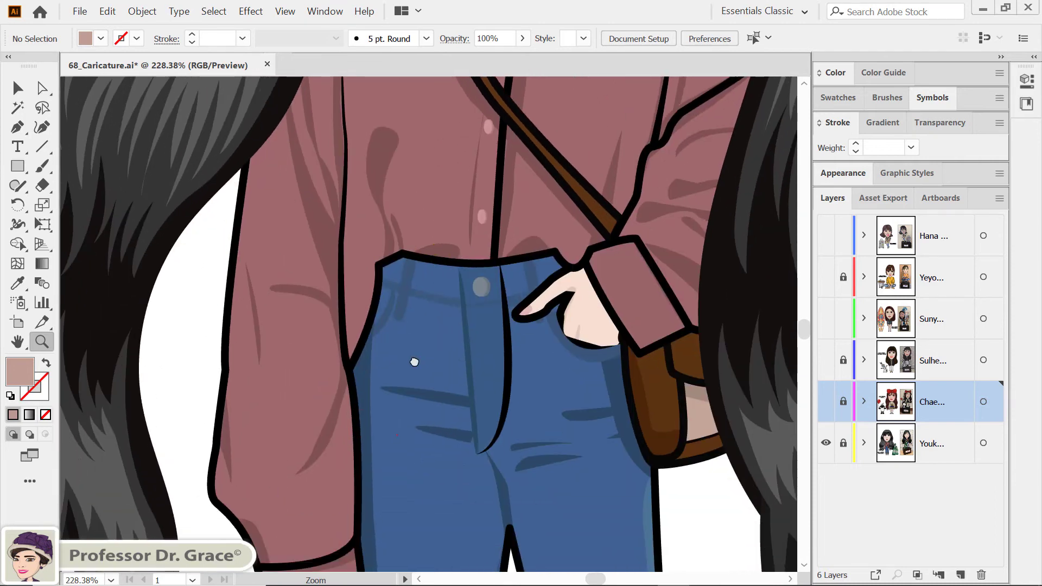
{"action": "left_click_drag", "start_coordinate": [414, 361], "coordinate": [426, 246]}
{"action": "left_click_drag", "start_coordinate": [423, 299], "coordinate": [425, 207]}
{"action": "left_click_drag", "start_coordinate": [478, 400], "coordinate": [430, 181]}
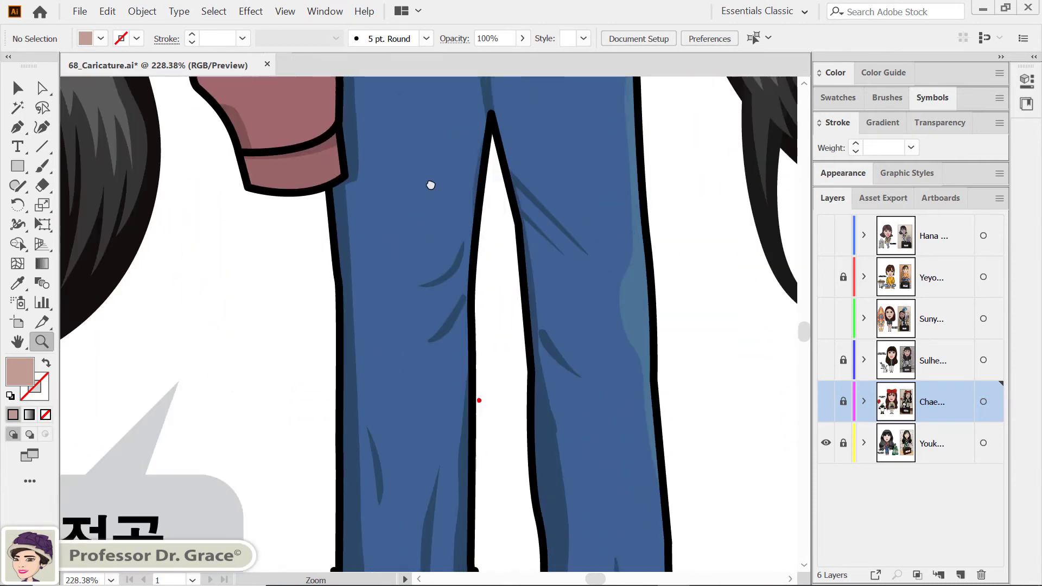
{"action": "left_click_drag", "start_coordinate": [475, 403], "coordinate": [494, 224]}
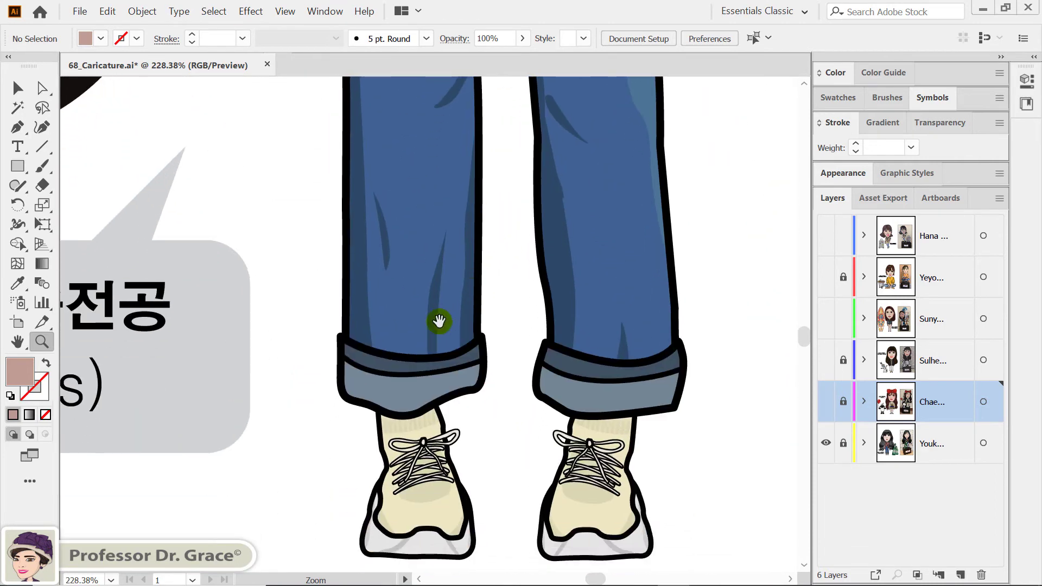
Inspect the speech bubble, then the two Heineken bottle labels, necks and caps.
{"action": "left_click_drag", "start_coordinate": [373, 365], "coordinate": [691, 384]}
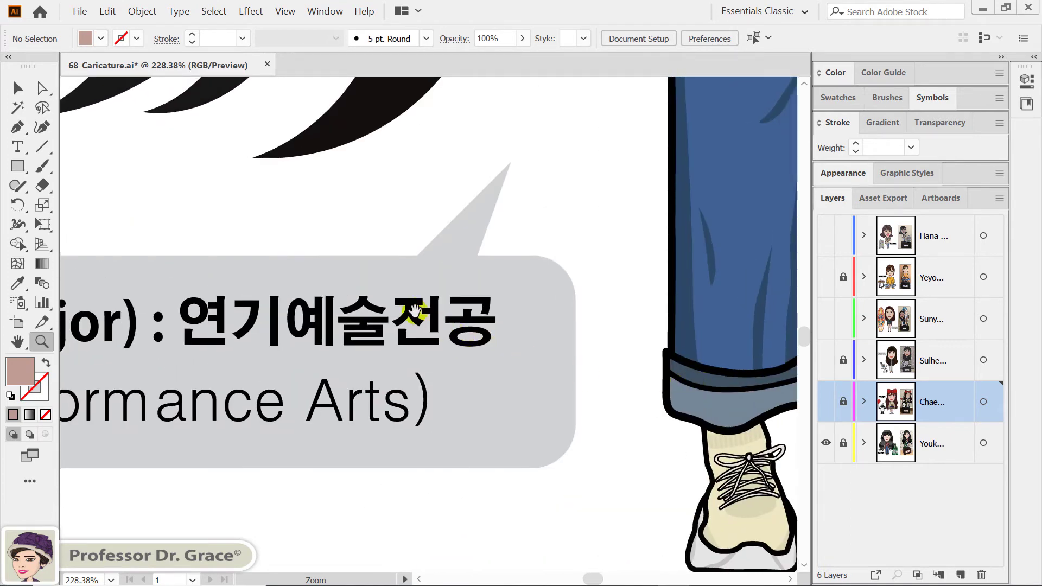
{"action": "mouse_move", "coordinate": [340, 259]}
{"action": "left_mouse_down"}
{"action": "mouse_move", "coordinate": [576, 431]}
{"action": "mouse_move", "coordinate": [245, 395]}
{"action": "left_mouse_up"}
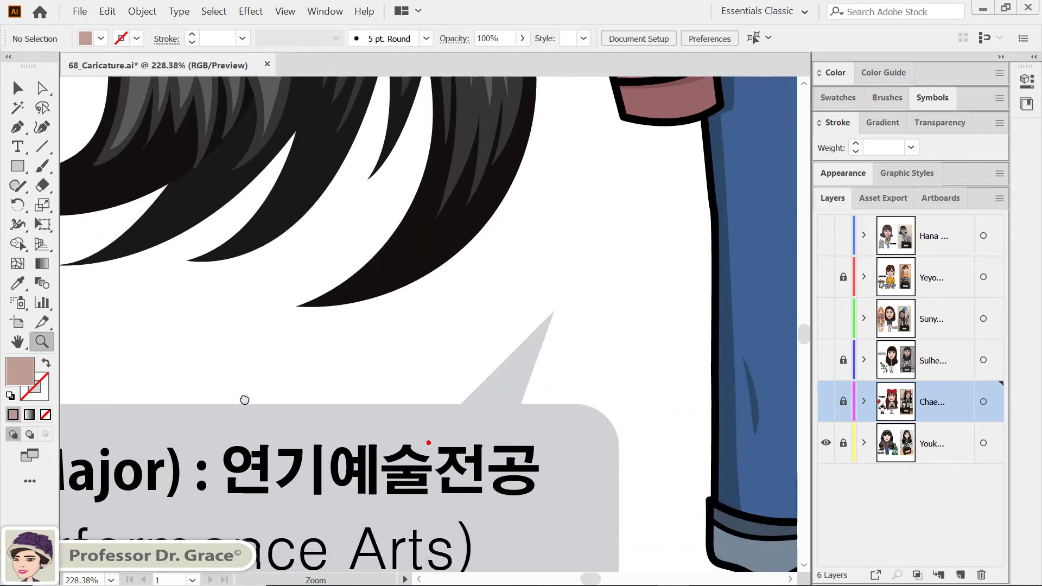
{"action": "left_click_drag", "start_coordinate": [344, 476], "coordinate": [344, 389]}
{"action": "left_click_drag", "start_coordinate": [630, 491], "coordinate": [341, 491]}
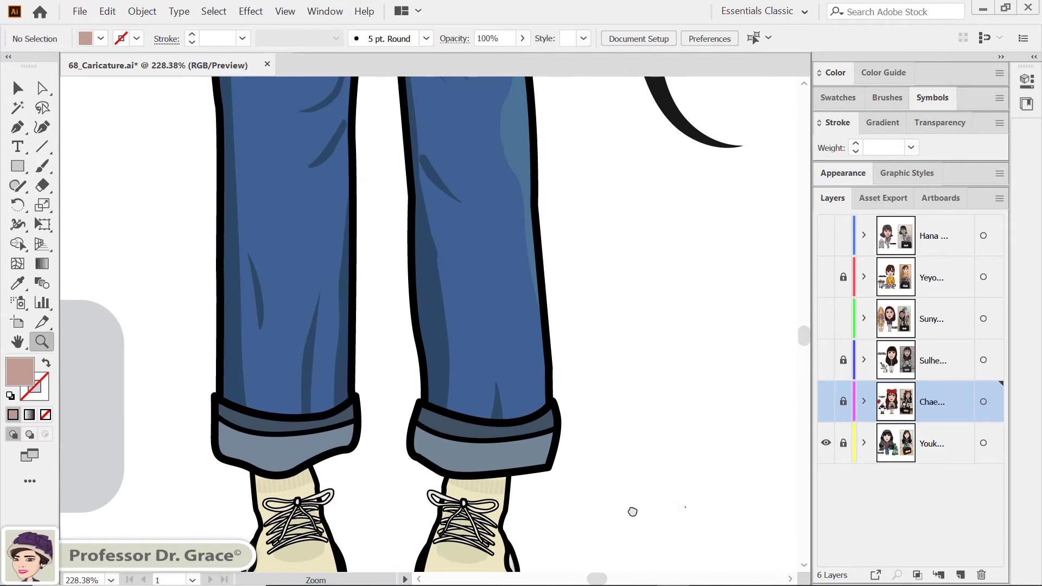
{"action": "left_click_drag", "start_coordinate": [633, 507], "coordinate": [223, 461]}
{"action": "left_click_drag", "start_coordinate": [526, 338], "coordinate": [287, 429]}
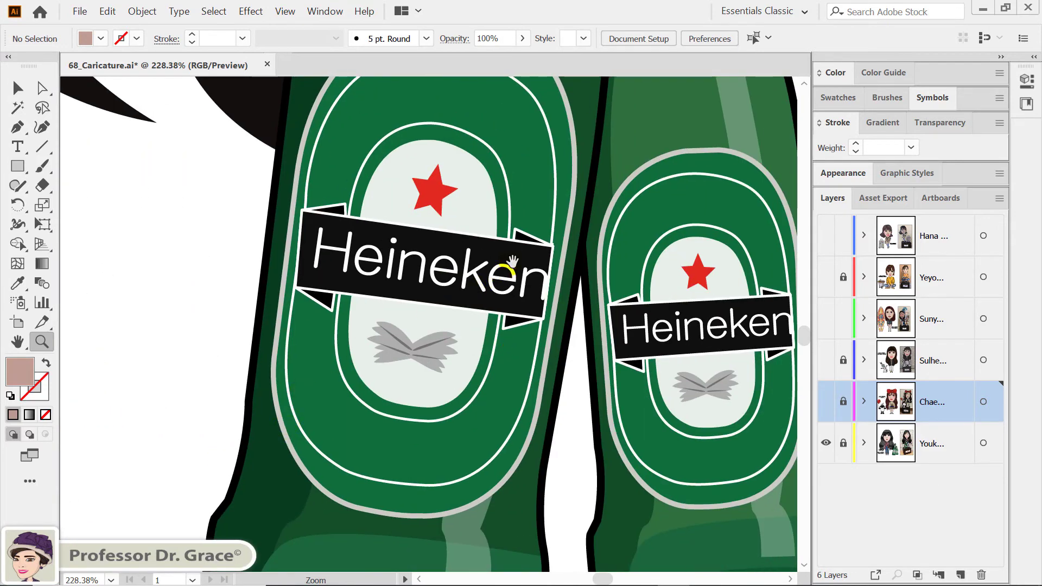
{"action": "left_click_drag", "start_coordinate": [508, 266], "coordinate": [337, 370]}
{"action": "left_click_drag", "start_coordinate": [478, 217], "coordinate": [456, 299]}
{"action": "left_click_drag", "start_coordinate": [382, 320], "coordinate": [435, 490]}
{"action": "left_click_drag", "start_coordinate": [428, 423], "coordinate": [454, 489]}
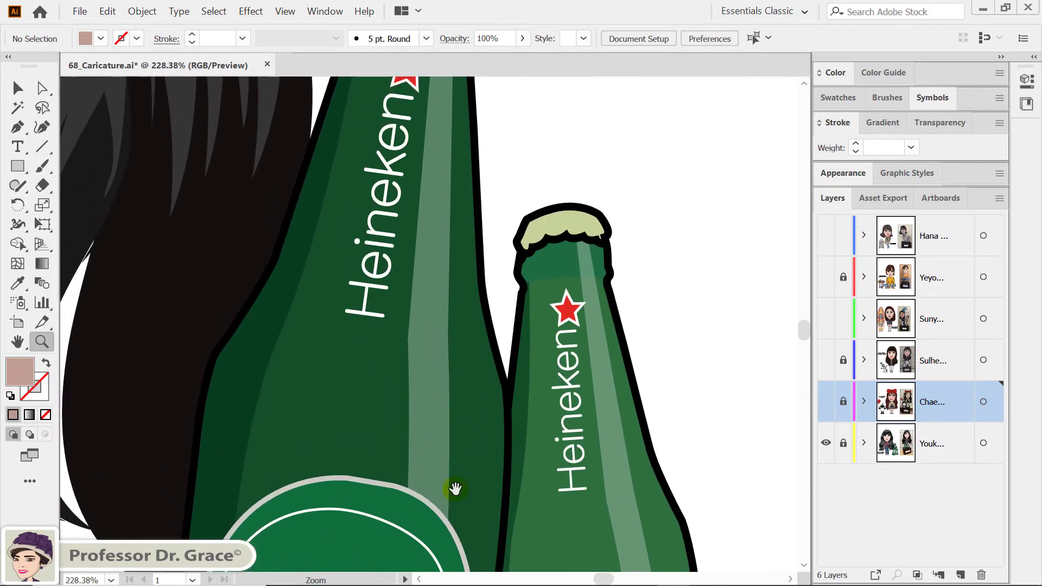
{"action": "left_click_drag", "start_coordinate": [449, 353], "coordinate": [466, 496]}
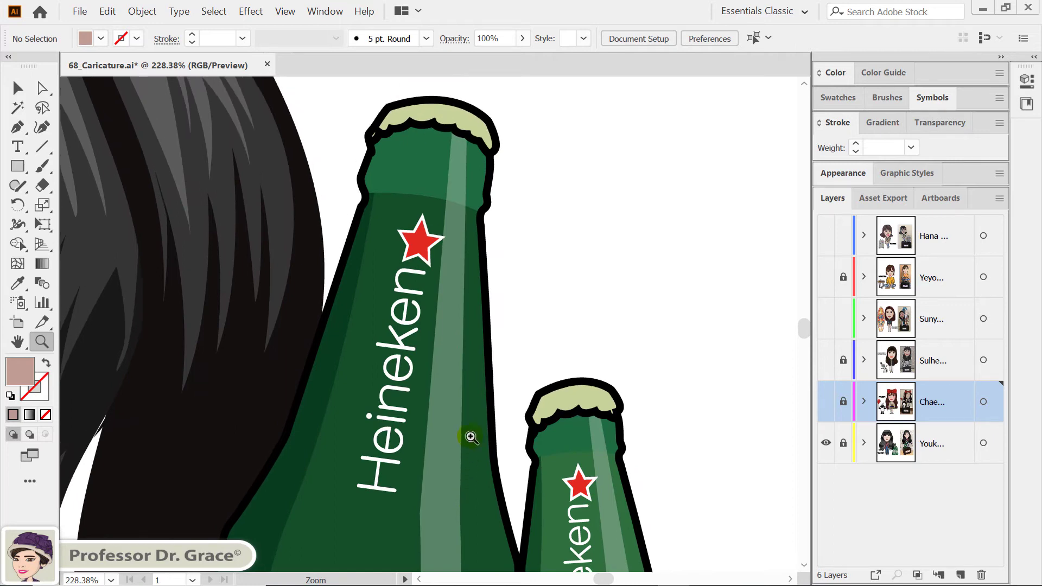
Fit the artboard and inspect the face, body and bottles in Outline view.
{"action": "key", "text": "ctrl+0"}
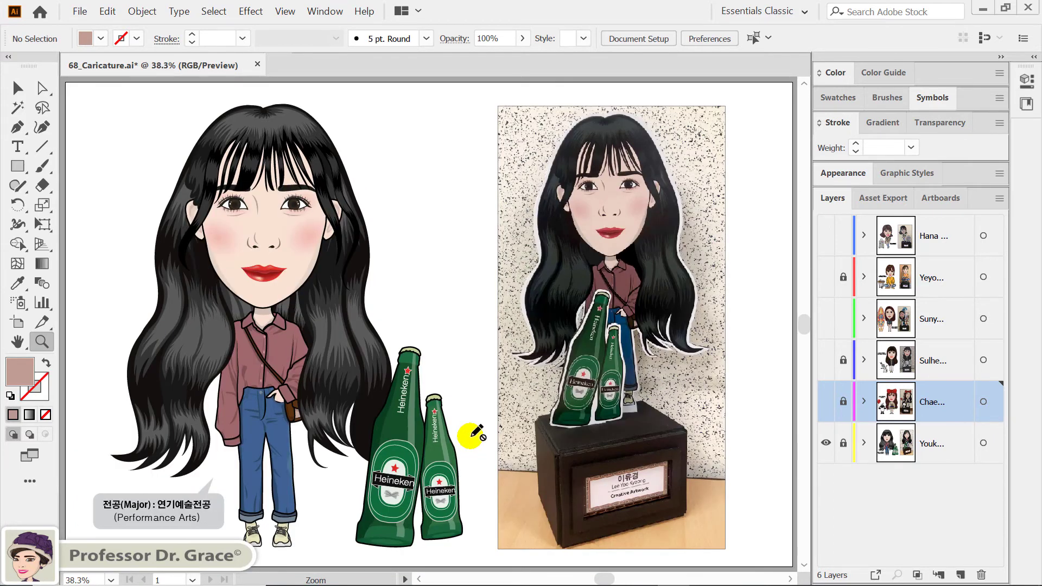
{"action": "key", "text": "ctrl+y"}
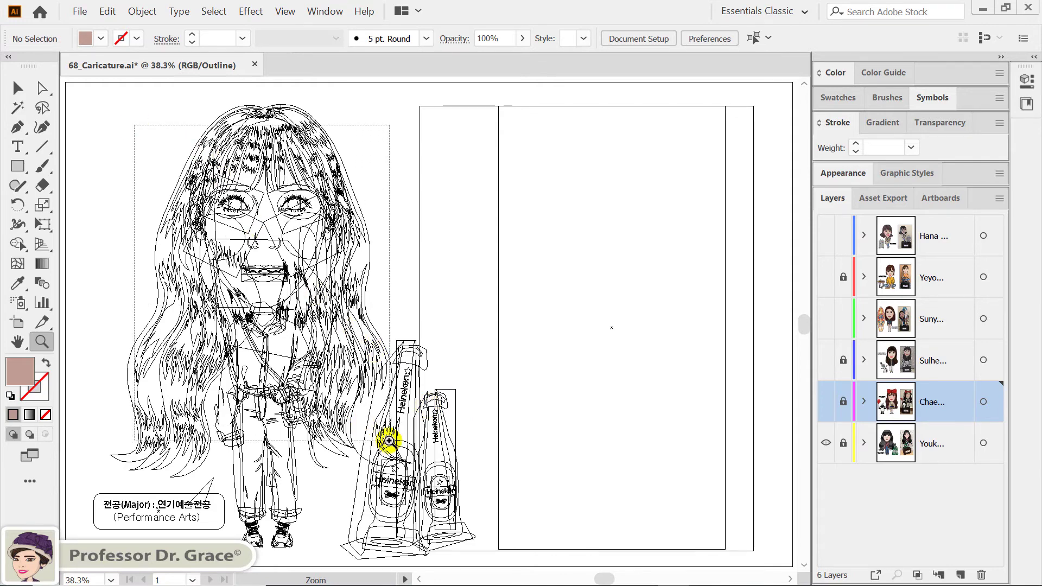
{"action": "left_click_drag", "start_coordinate": [134, 125], "coordinate": [386, 433]}
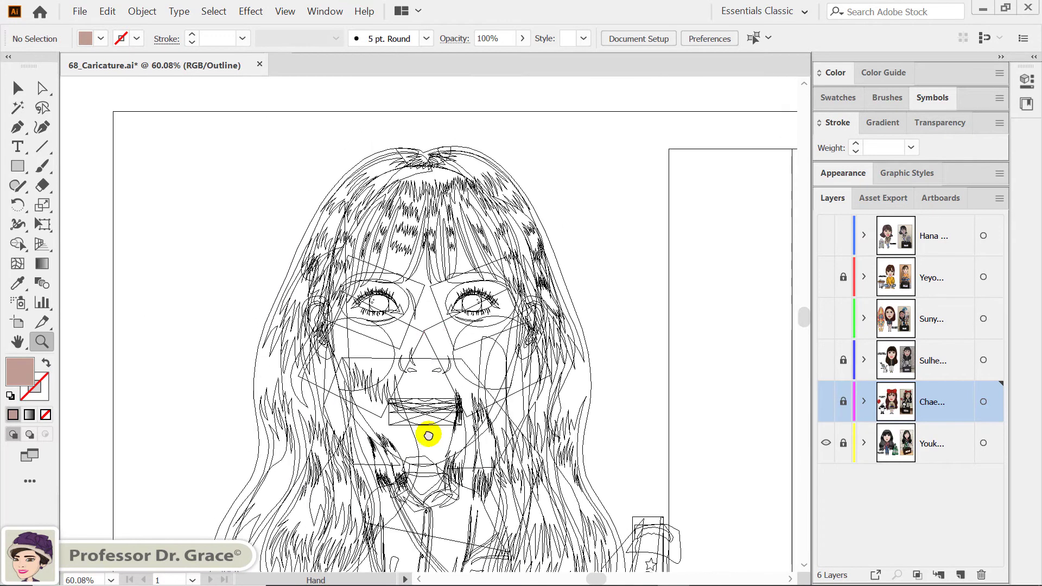
{"action": "left_click_drag", "start_coordinate": [411, 385], "coordinate": [360, 326]}
{"action": "left_click_drag", "start_coordinate": [367, 417], "coordinate": [360, 320]}
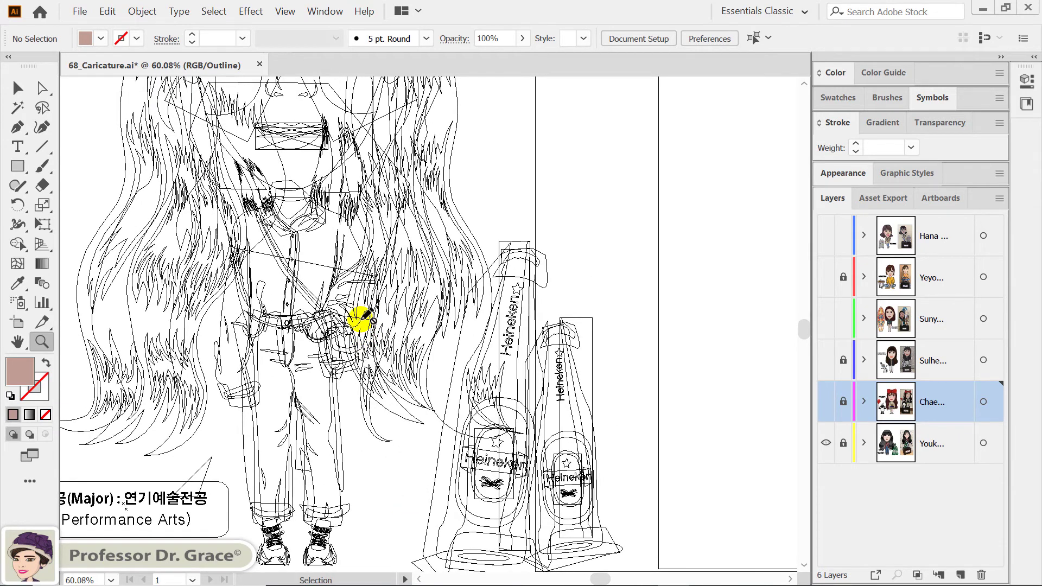
Return to Preview mode, fit the whole artboard, and switch to the Selection tool.
{"action": "key", "text": "ctrl+y"}
{"action": "key", "text": "ctrl+0"}
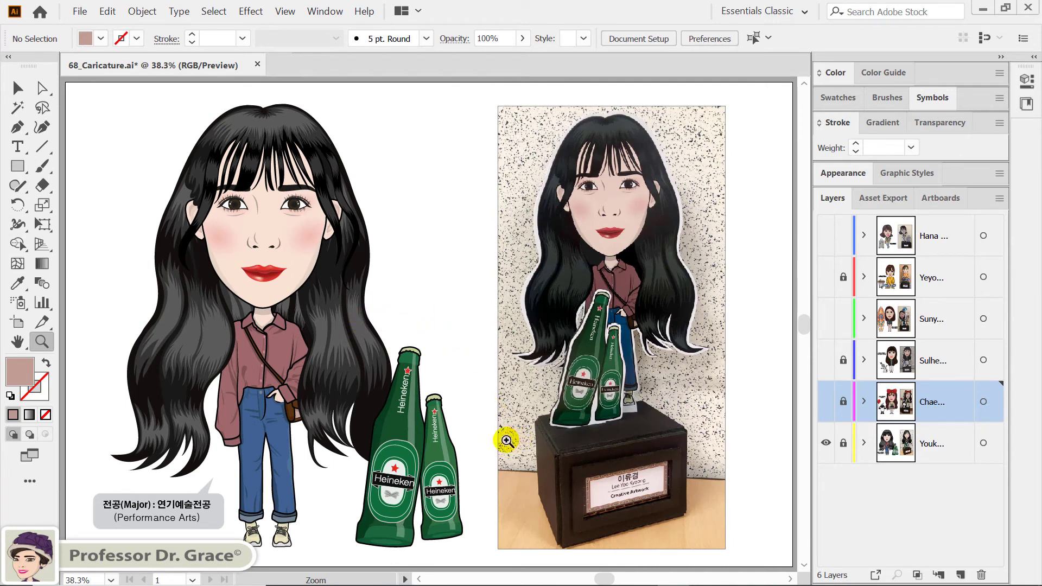
{"action": "key", "text": "v"}
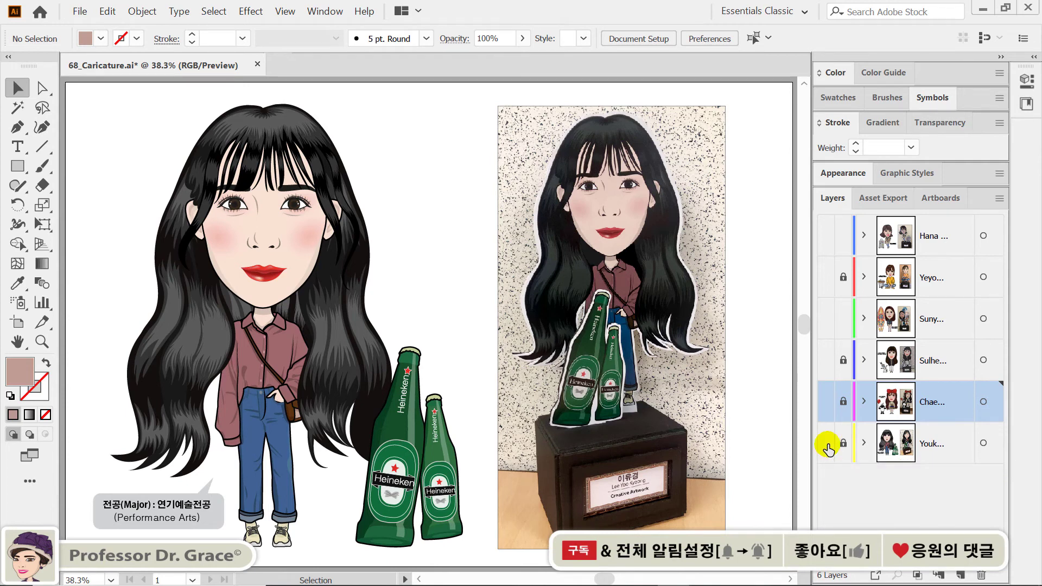
Cycle layer visibility through the red-bow, black-jacket and surfboard caricatures, ending on the yellow-sweater girl.
{"action": "left_click", "coordinate": [827, 444], "text": "ctrl"}
{"action": "left_click", "coordinate": [826, 402], "text": "ctrl"}
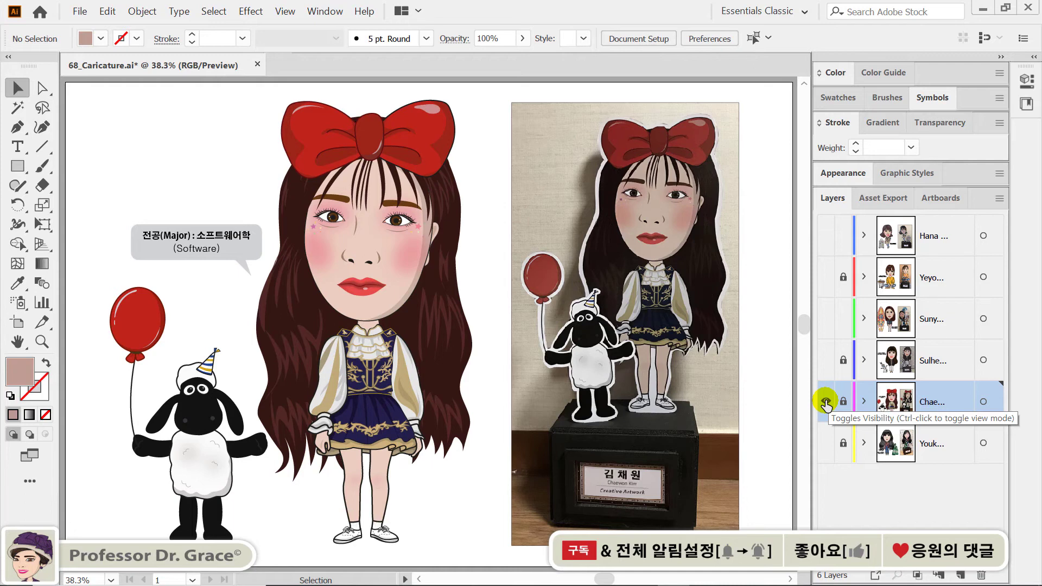
{"action": "left_click", "coordinate": [827, 402]}
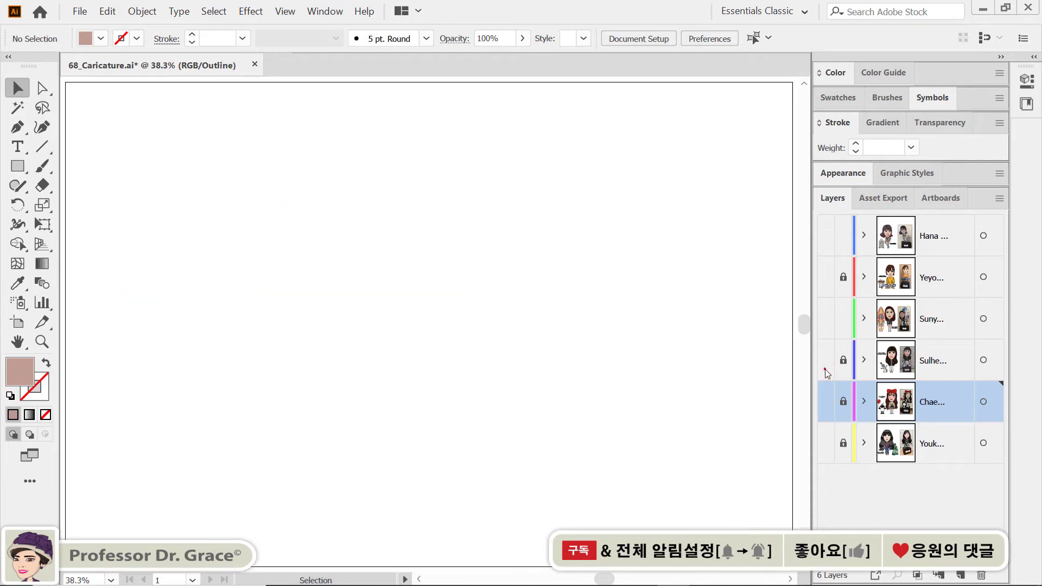
{"action": "left_click", "coordinate": [825, 361]}
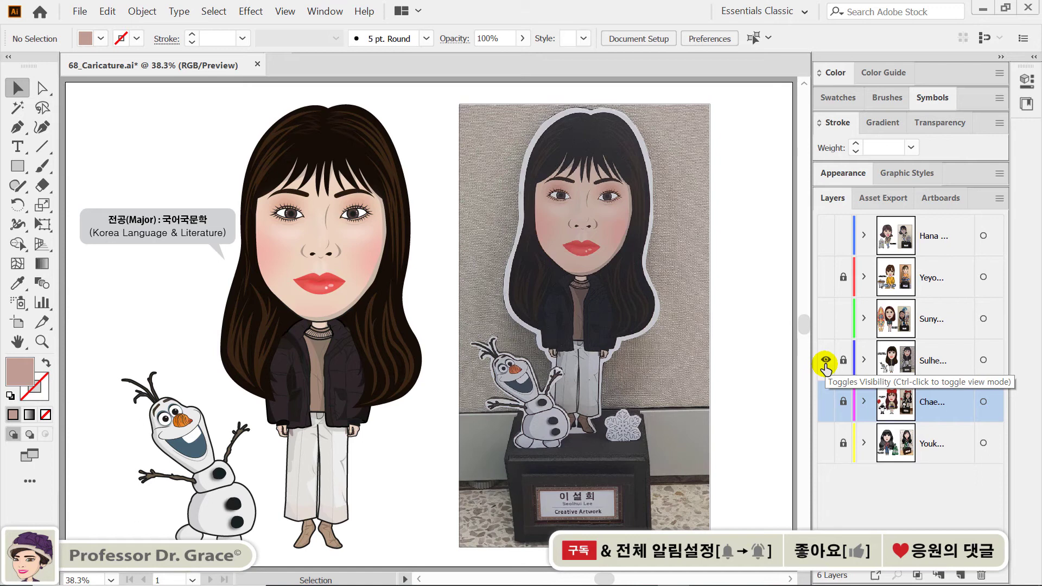
{"action": "left_click", "coordinate": [826, 361]}
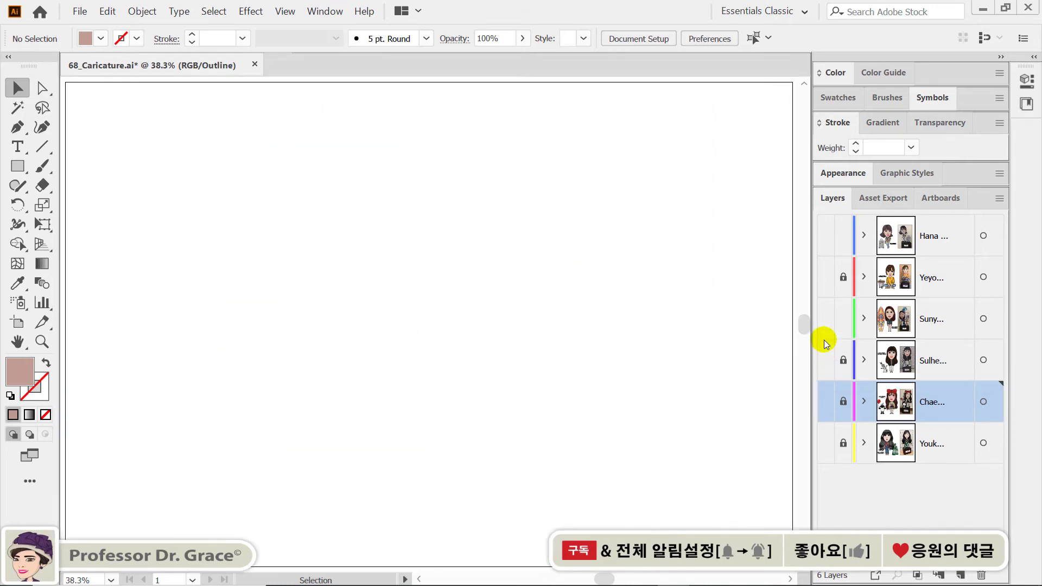
{"action": "left_click", "coordinate": [824, 325]}
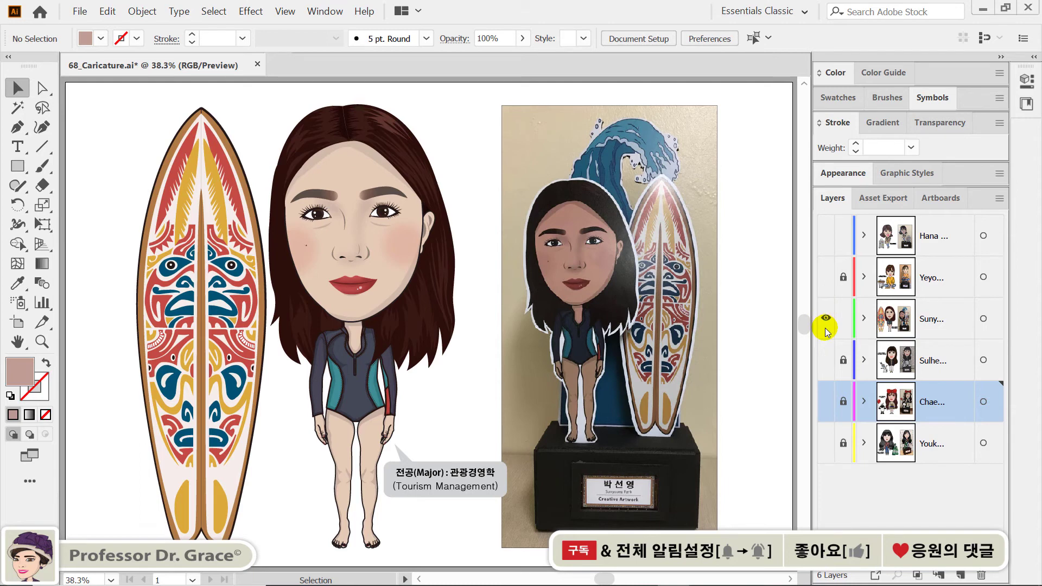
{"action": "left_click", "coordinate": [826, 324]}
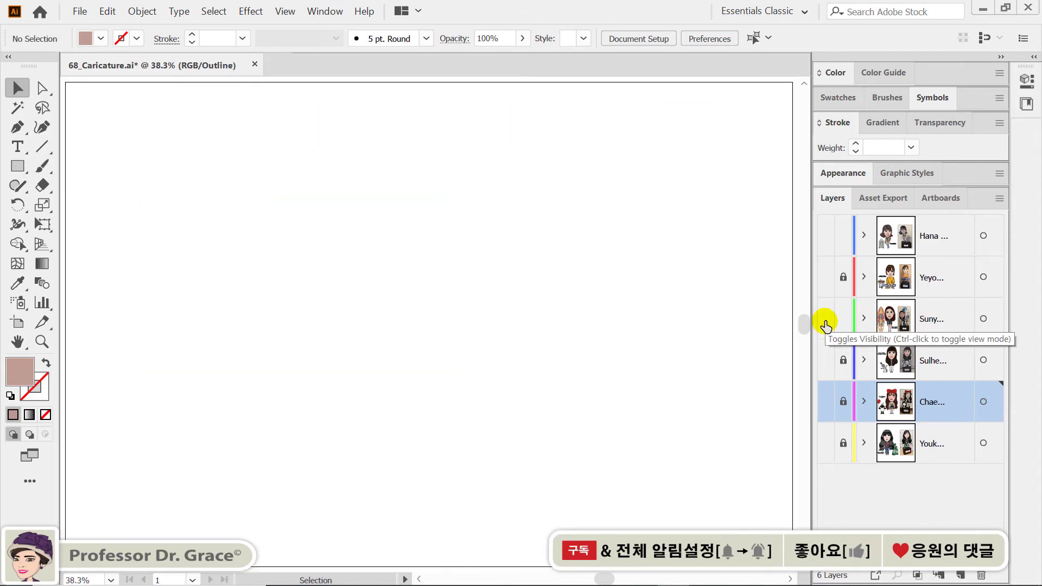
{"action": "left_click", "coordinate": [825, 277]}
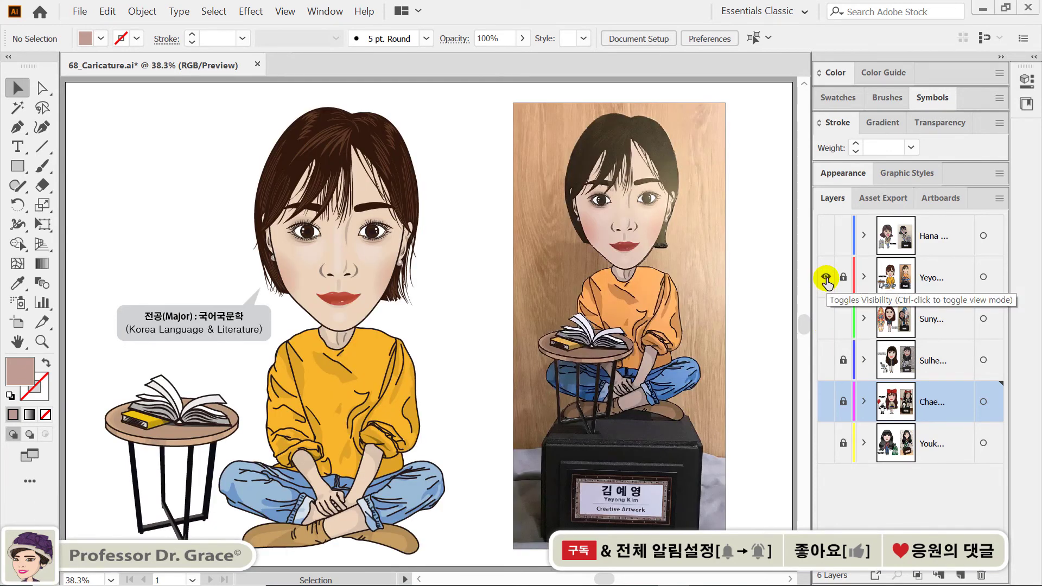
Hide the Yeyo layer and show the Hana trench-coat caricature with her suitcase.
{"action": "left_click", "coordinate": [828, 281]}
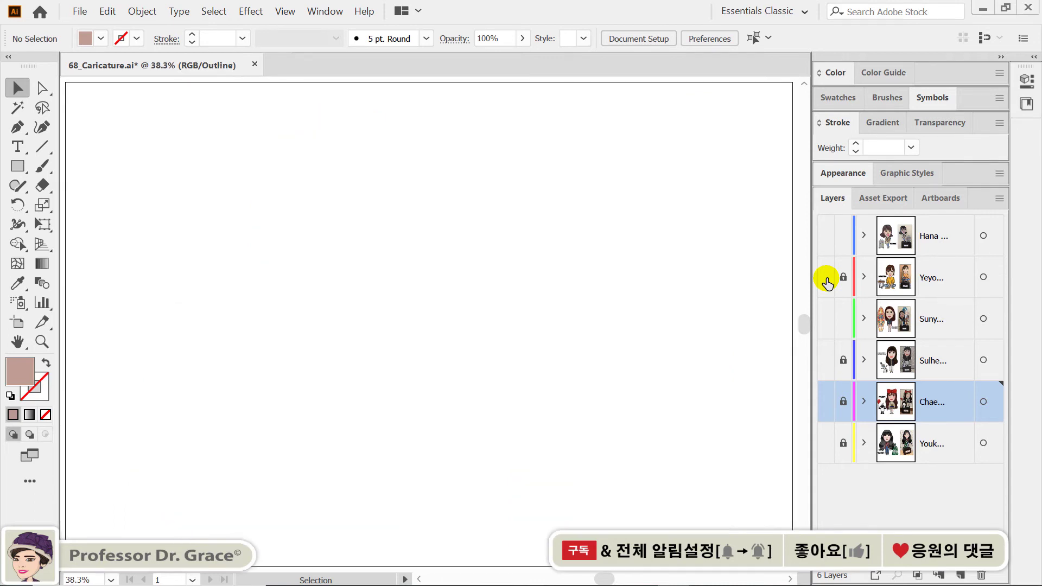
{"action": "left_click", "coordinate": [826, 237]}
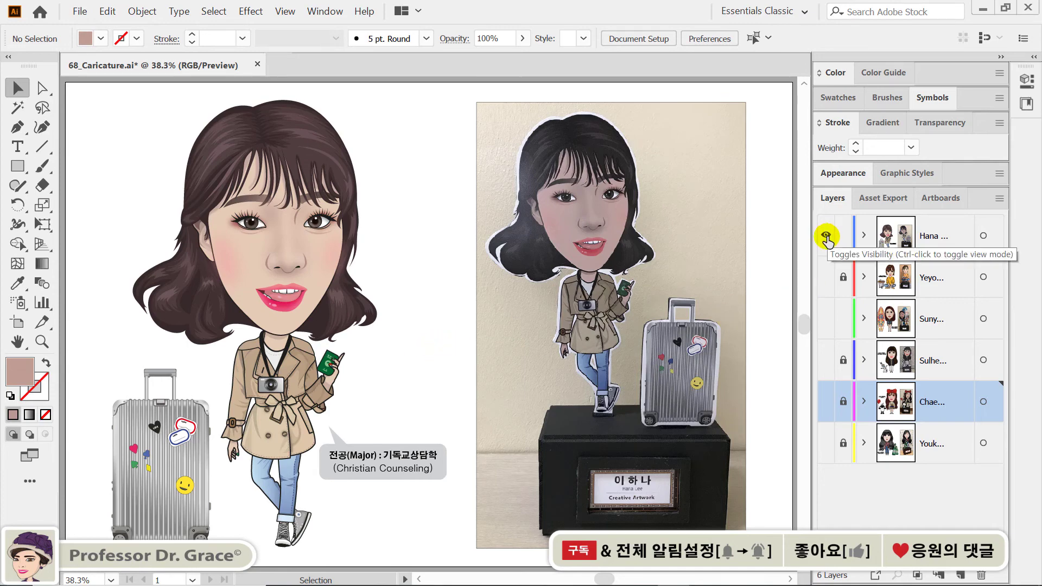
Hide the Hana layer and show the Yeyo yellow-sweater caricature again.
{"action": "left_click", "coordinate": [826, 237]}
{"action": "left_click", "coordinate": [826, 277]}
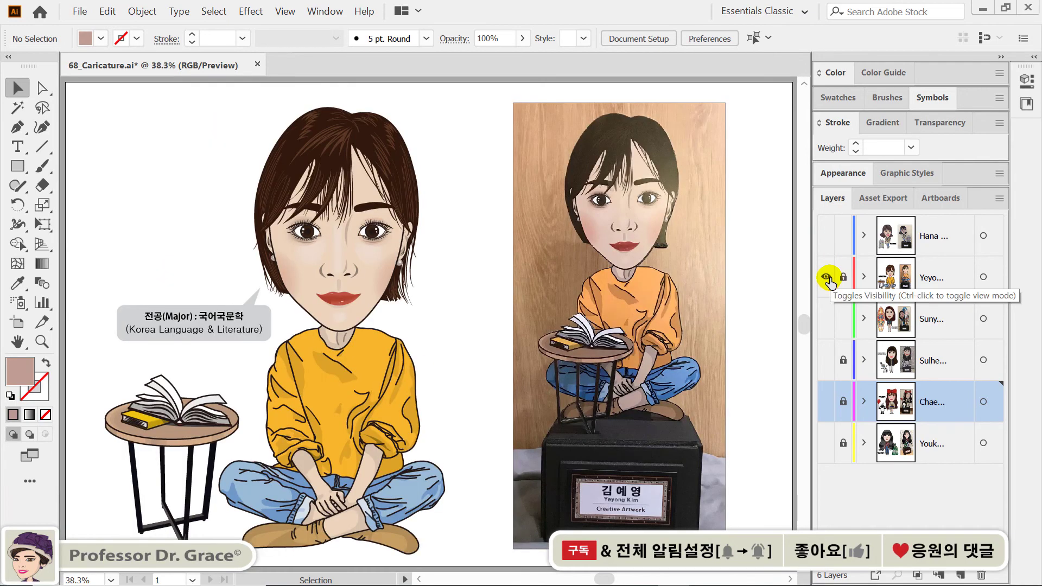